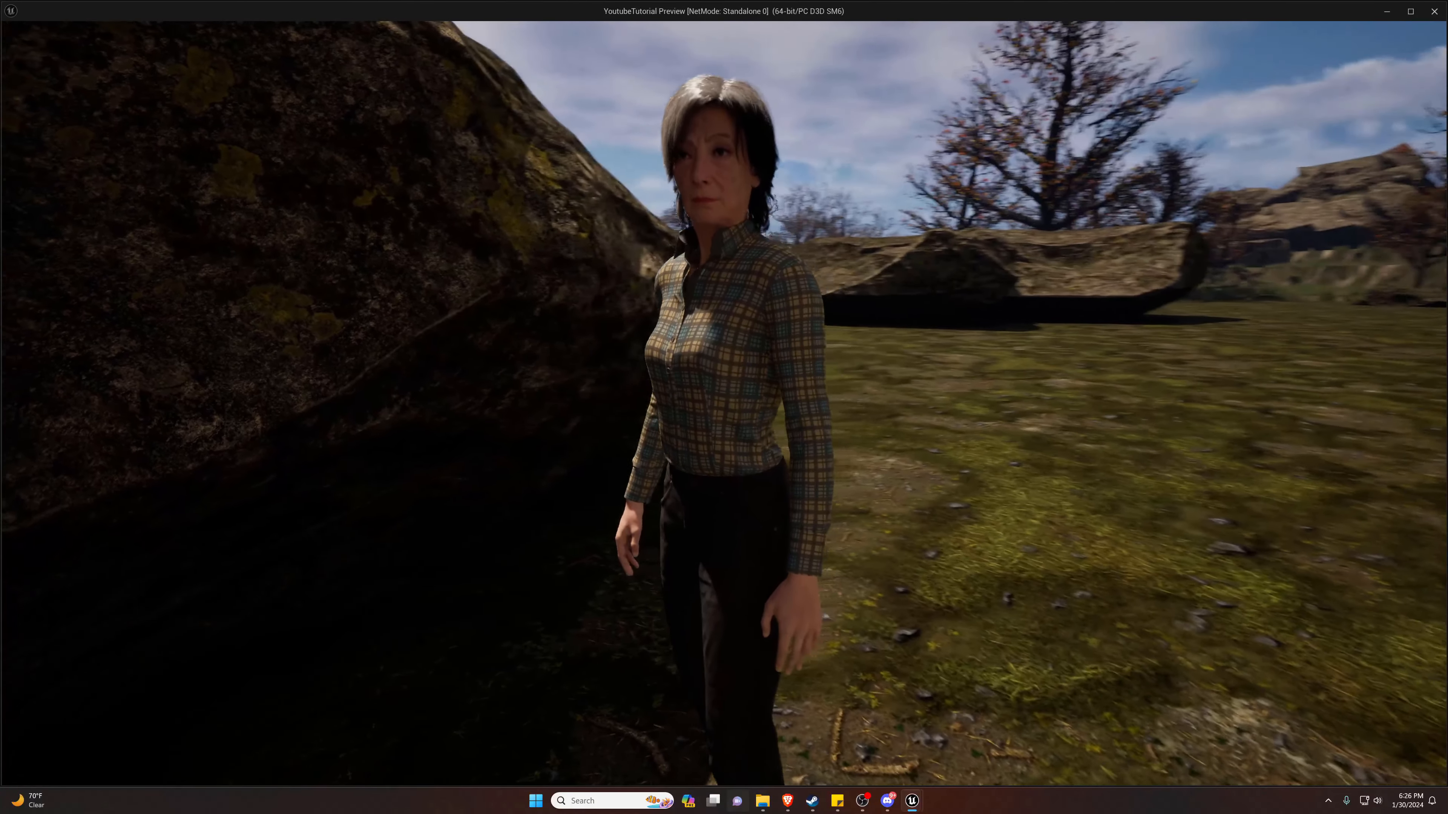
Walk and jump around with the MetaHuman character in the game preview, and exit the preview.
key("w")
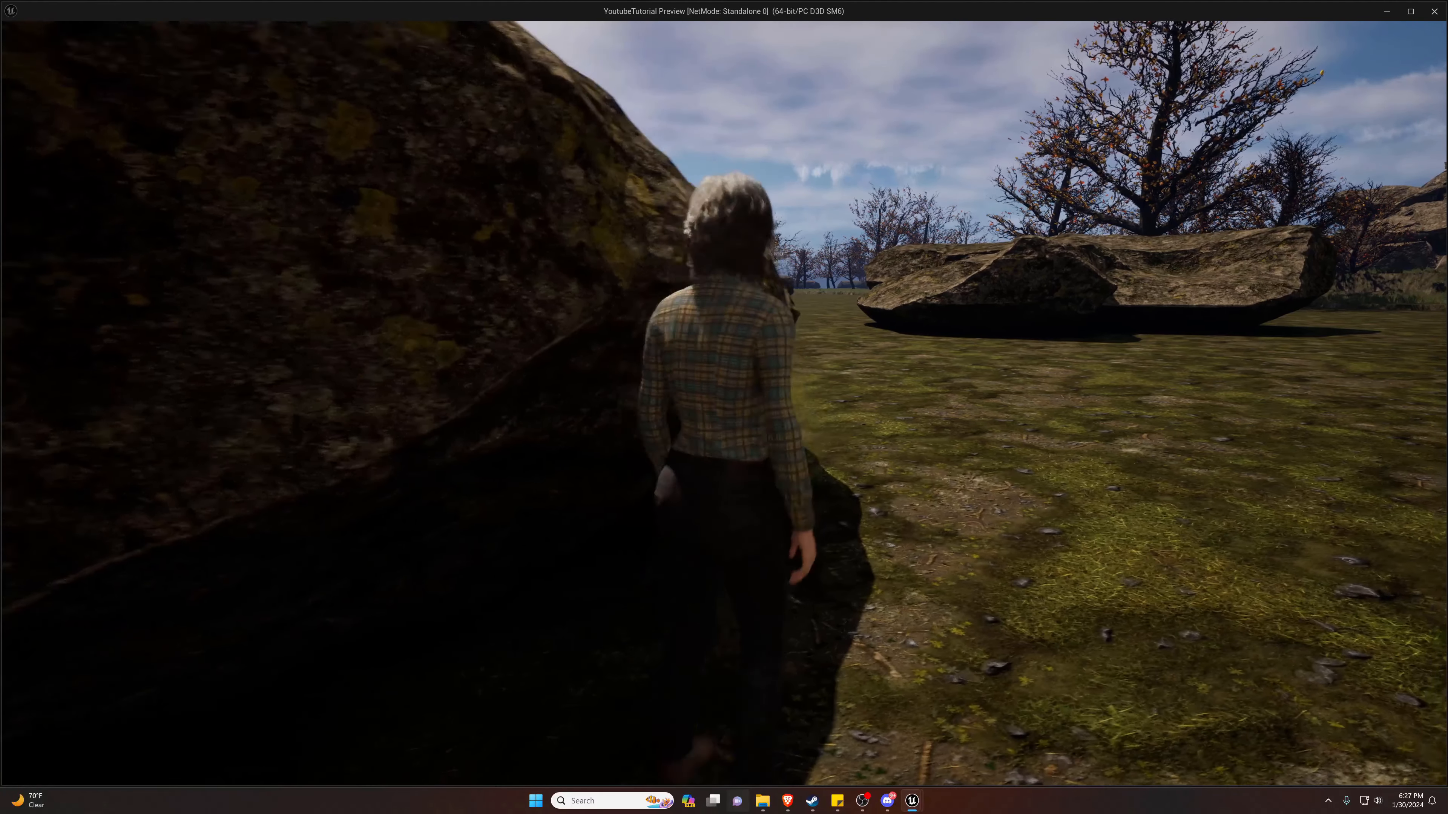
key("d")
key("space")
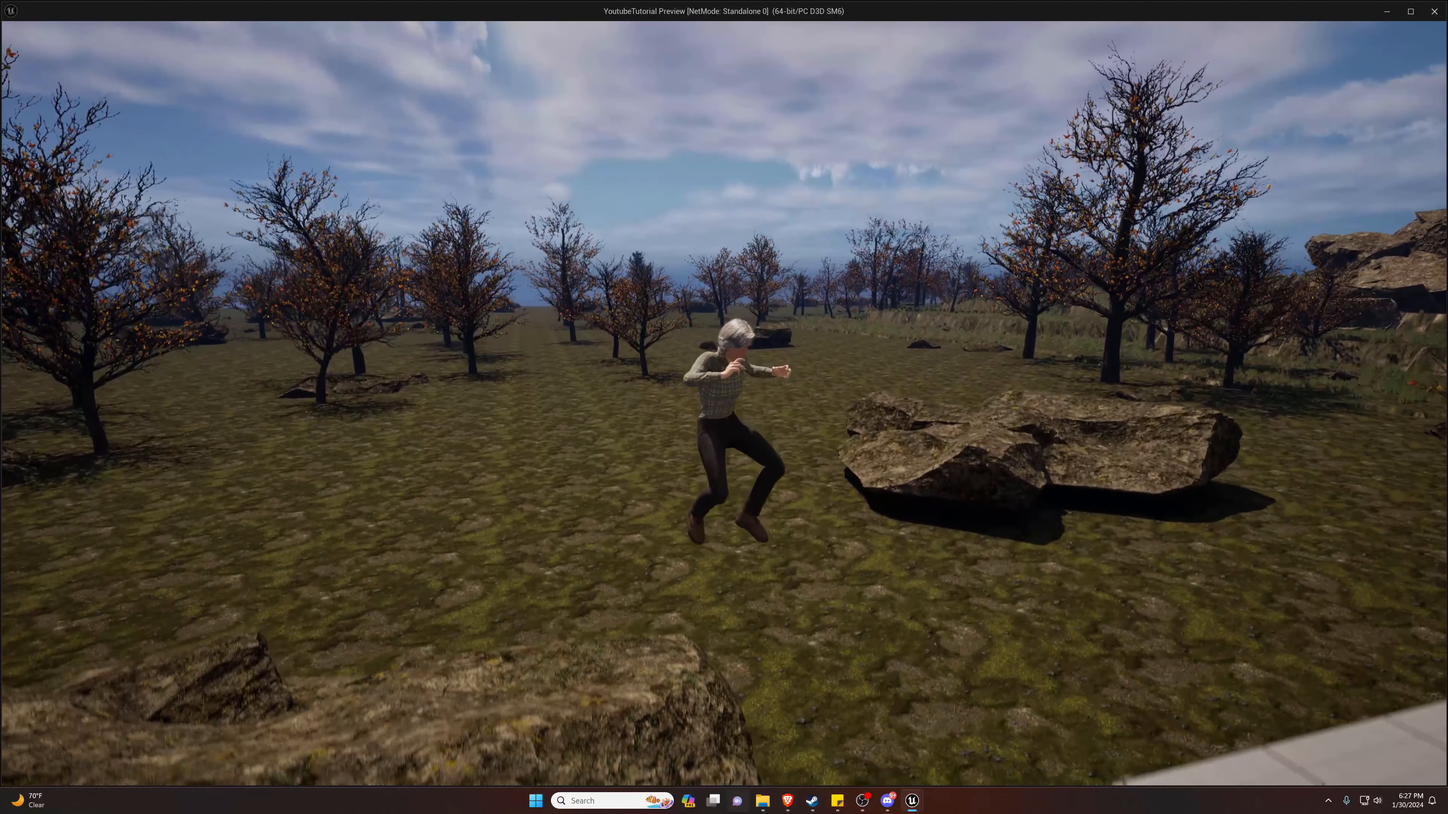
key("s")
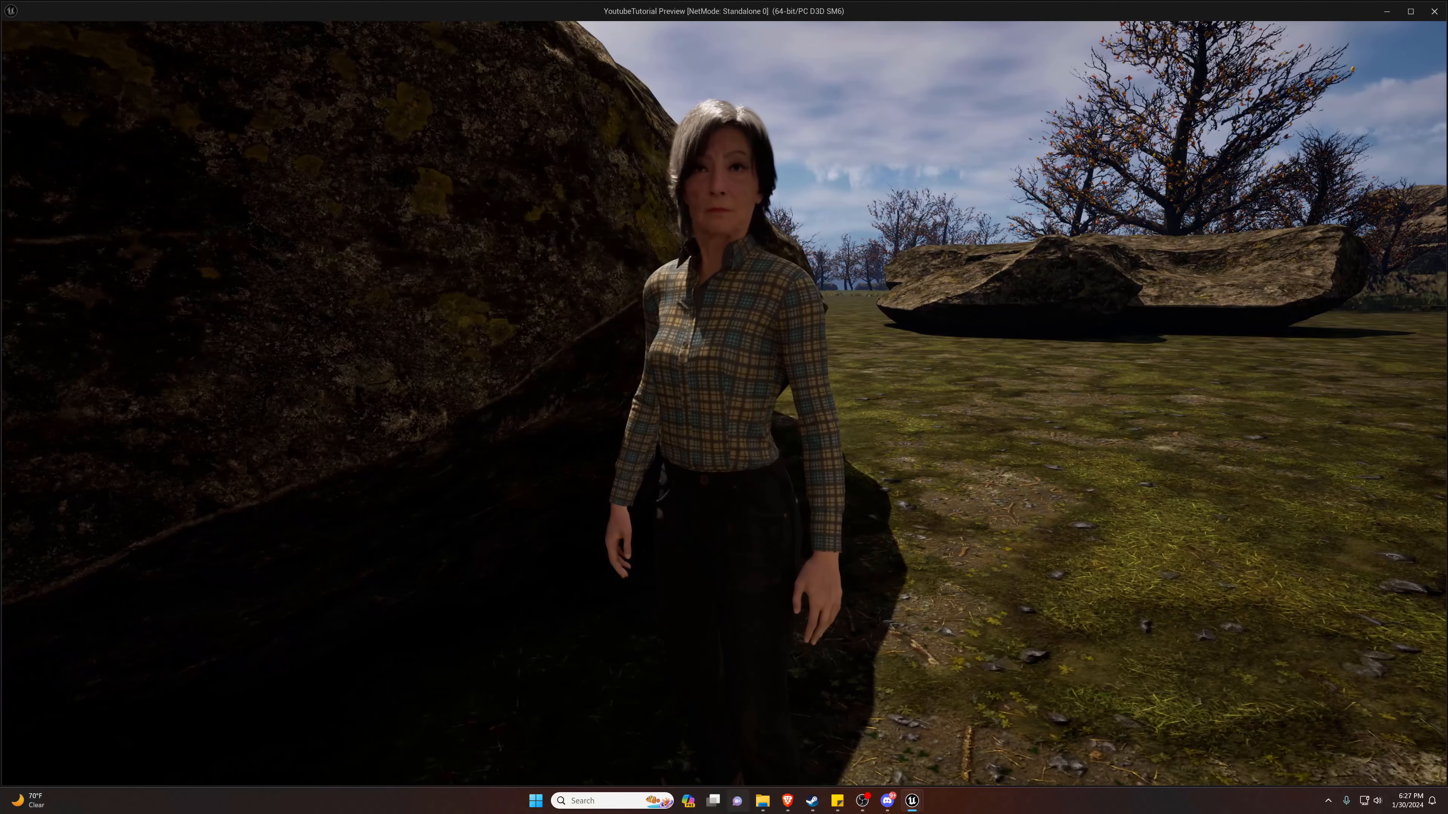
key("w")
key("w")
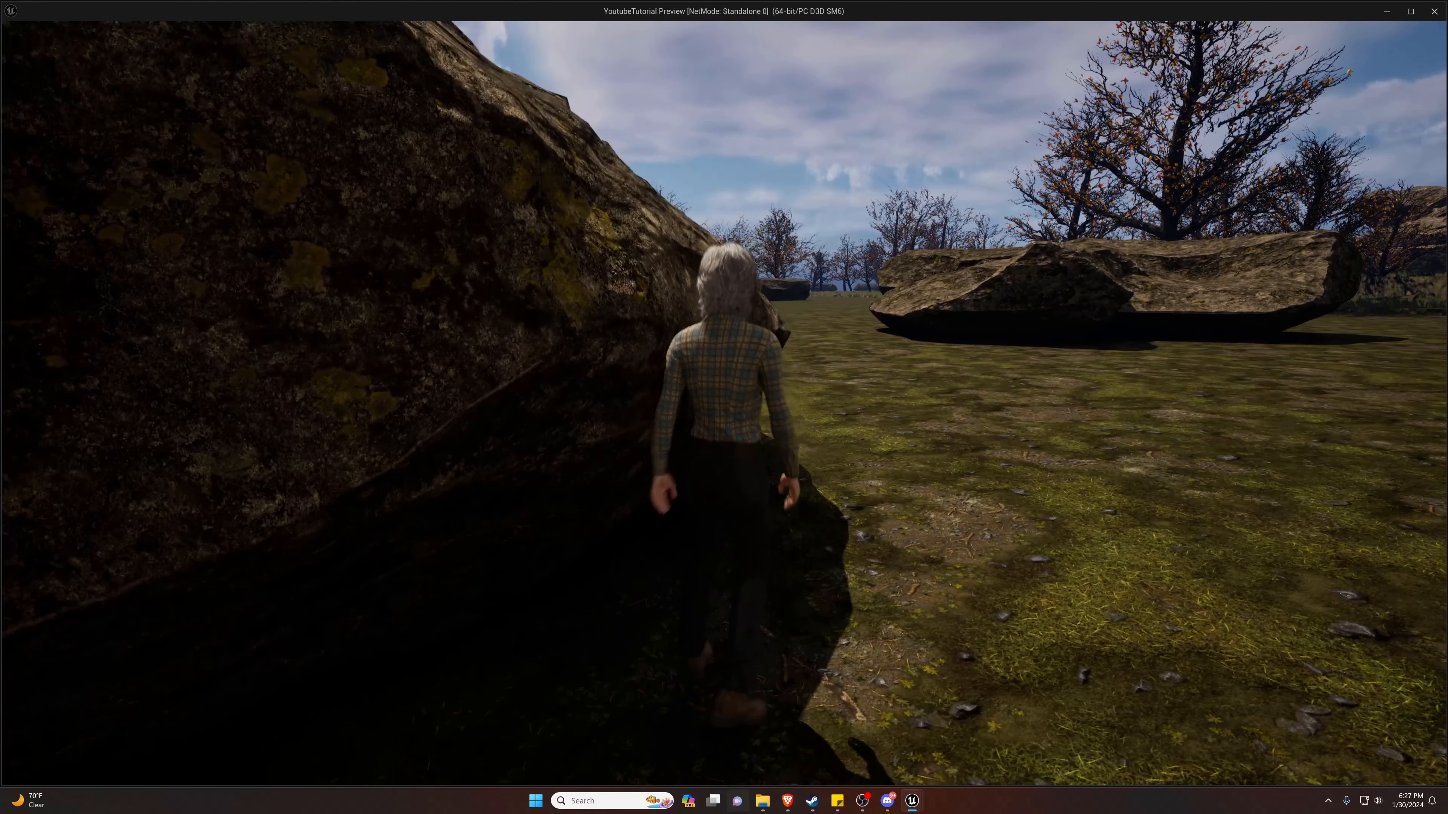
key("s")
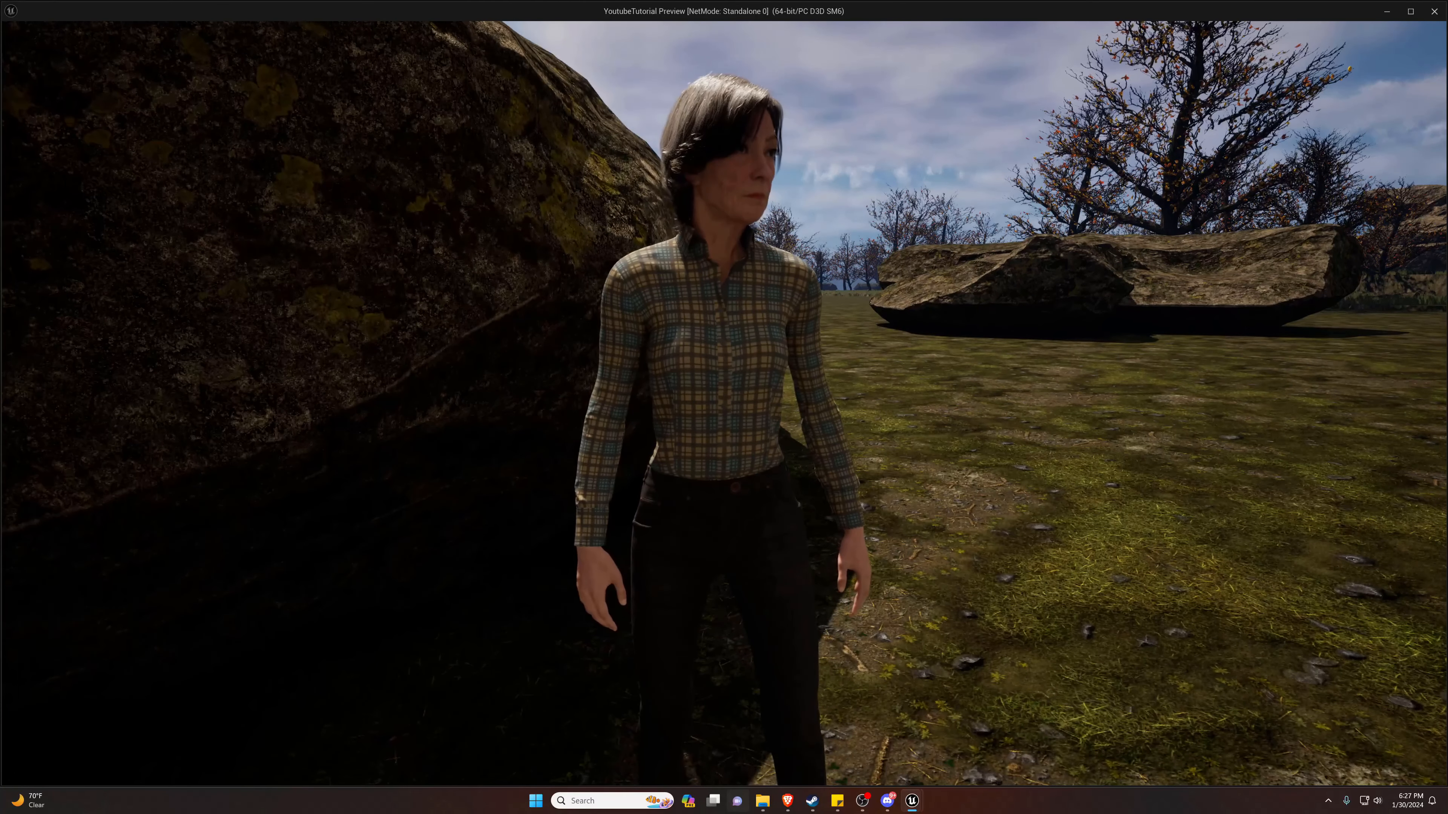
key("w")
key("s")
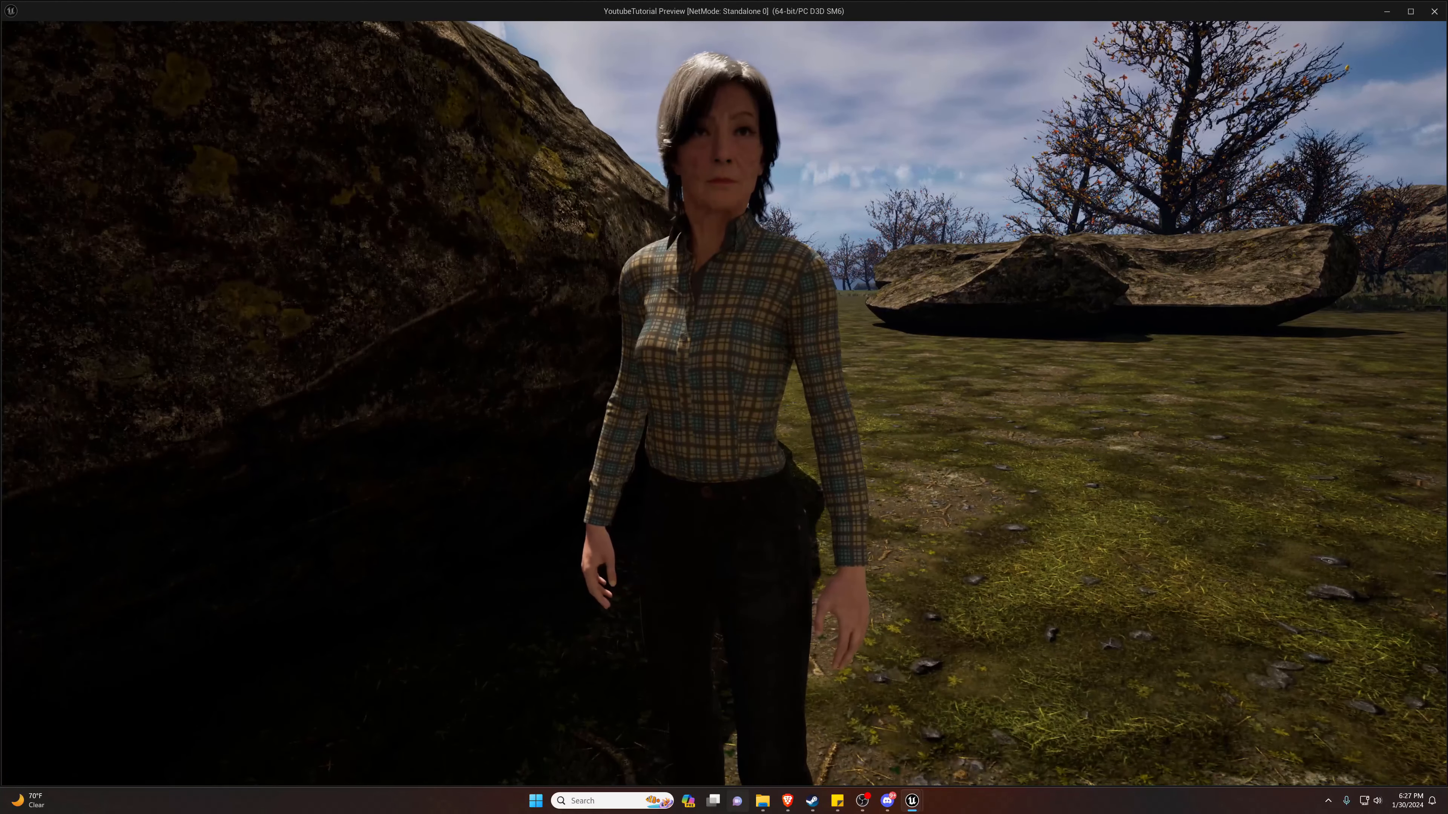
key("Escape")
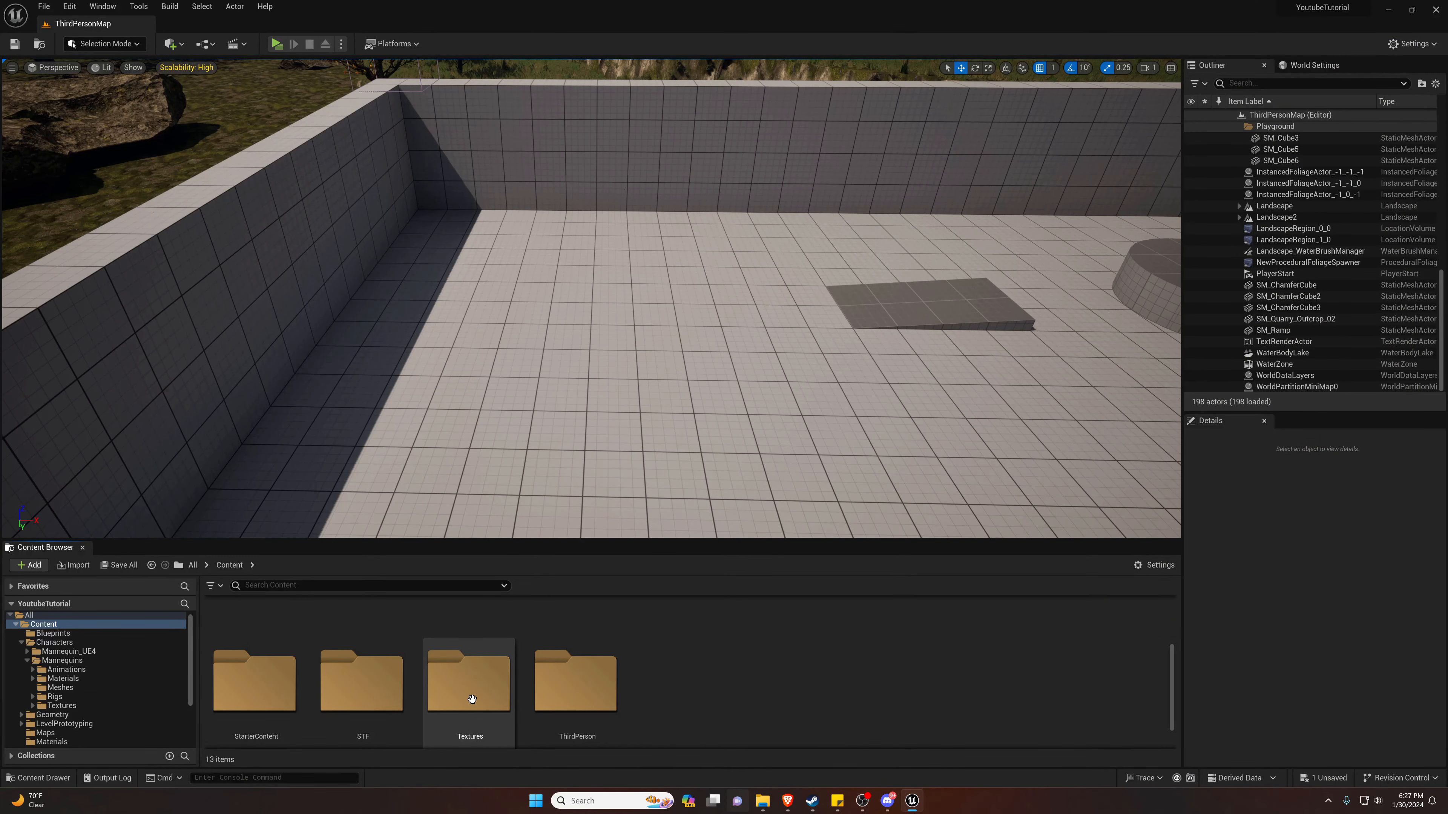
Place the SKM_Manny skeletal mesh from Characters/Mannequins/Meshes on the floor of the walled area in the level.
left_click(61, 661)
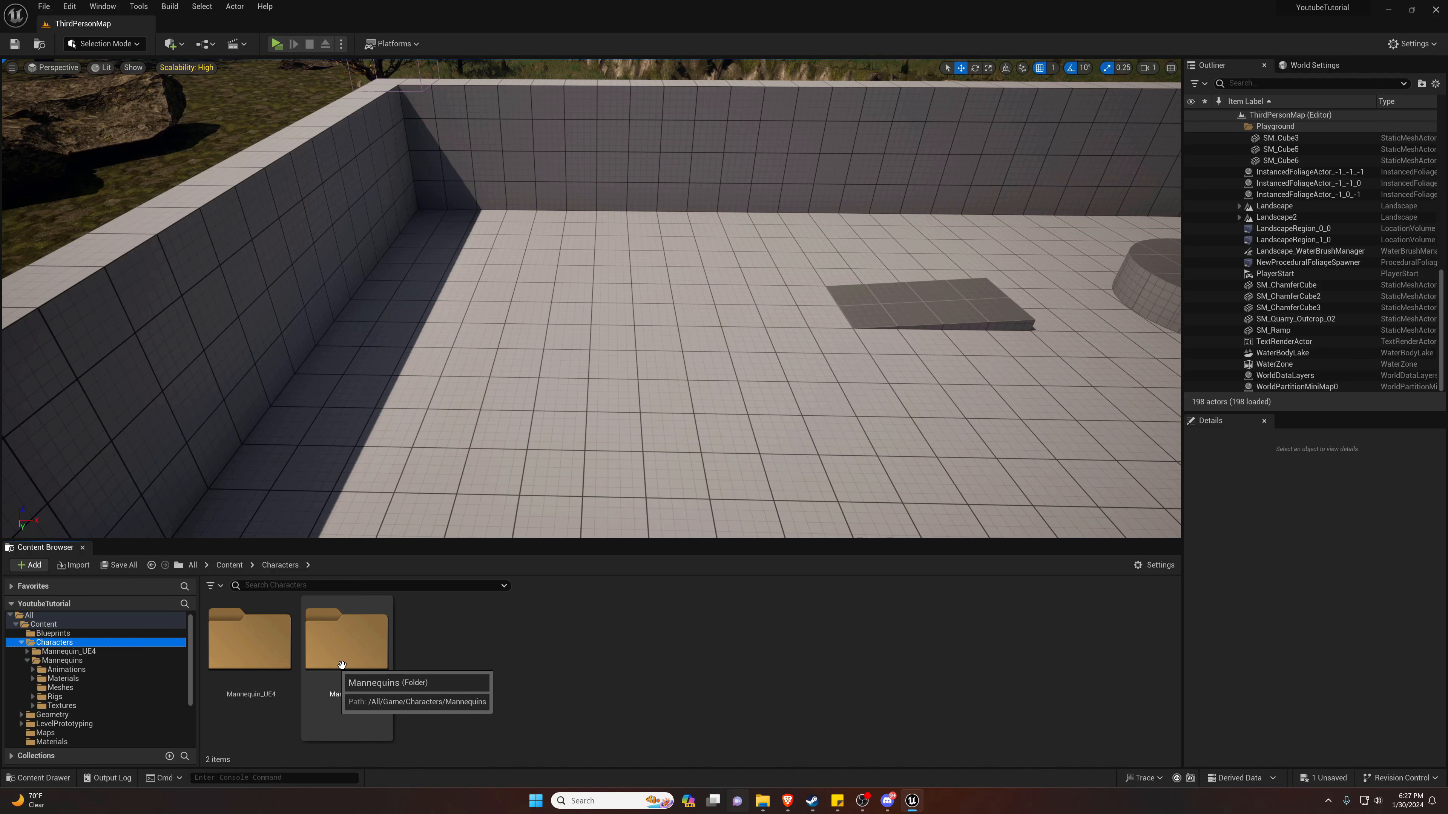
double_click(447, 662)
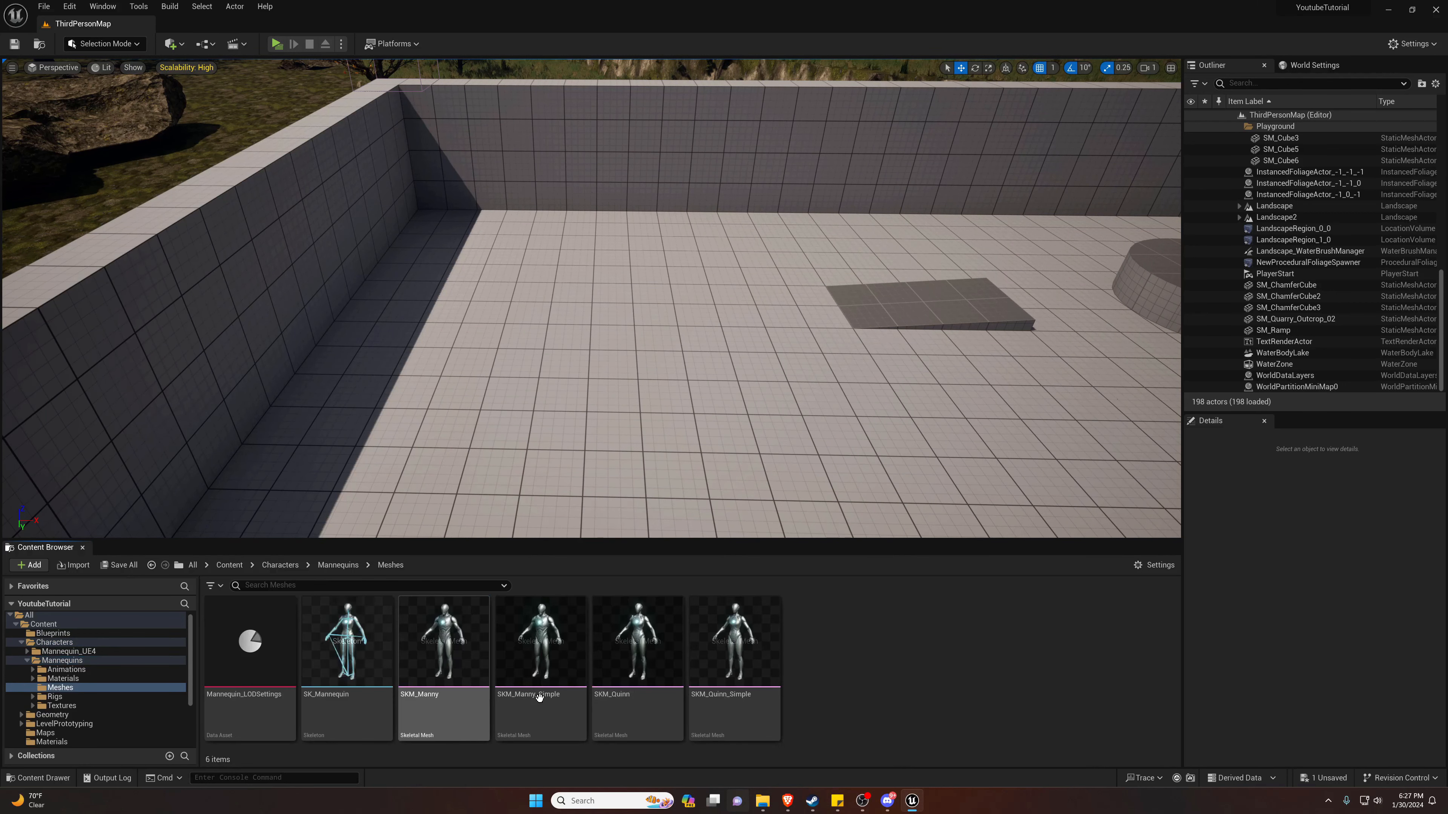
left_click_drag(415, 673, 549, 356)
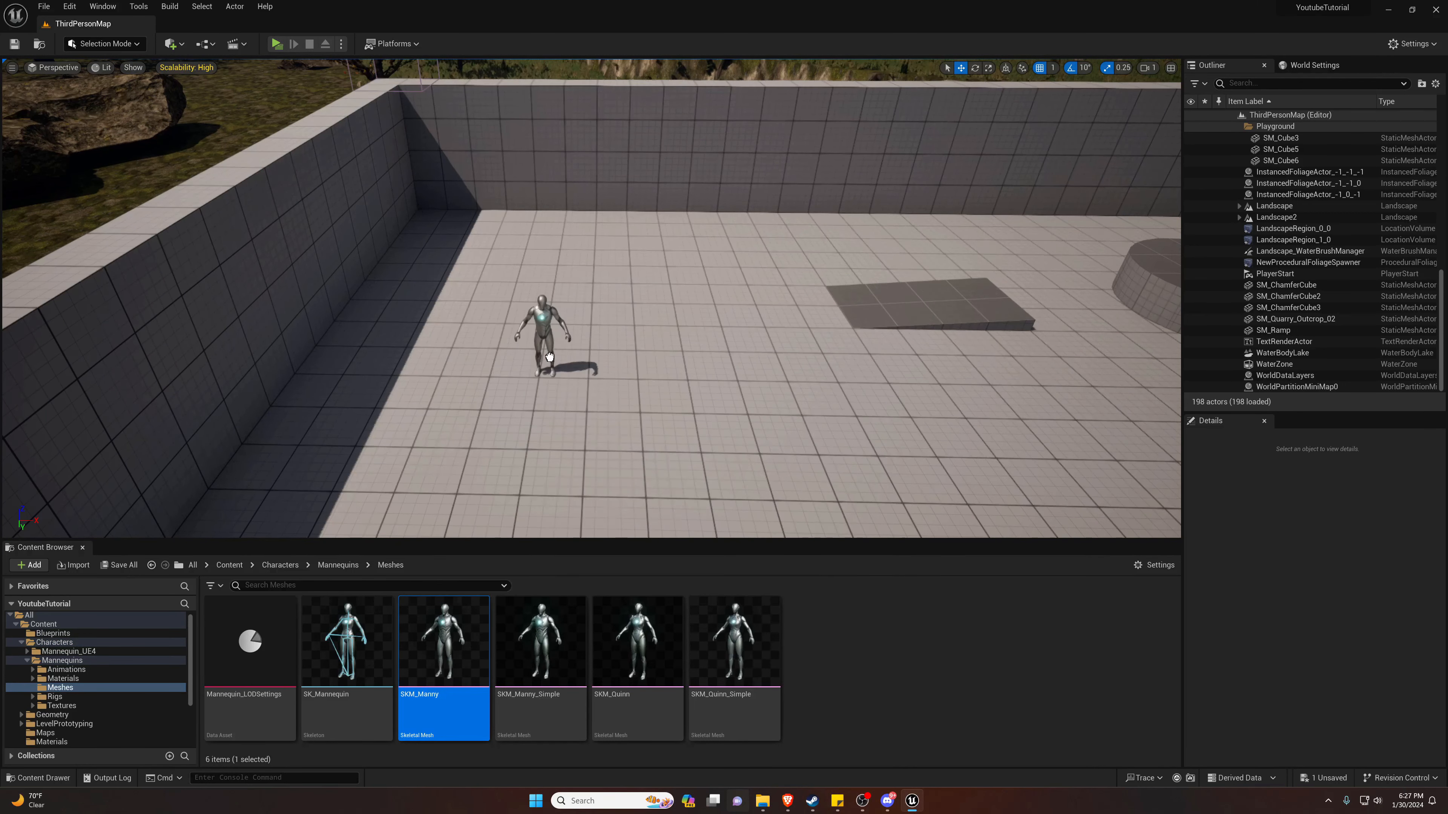
left_click_drag(602, 289, 602, 289)
Bring the placed mannequin into a close, centred front view and keep it selected.
right_click_drag(602, 289, 707, 268)
key("s")
key("w")
key("w")
key("d")
key("w")
key("w")
key("w")
mouse_move(424, 297)
right_mouse_down()
mouse_move(447, 296)
mouse_move(425, 297)
right_mouse_up()
key("s")
key("w")
key("Escape")
left_click(650, 285)
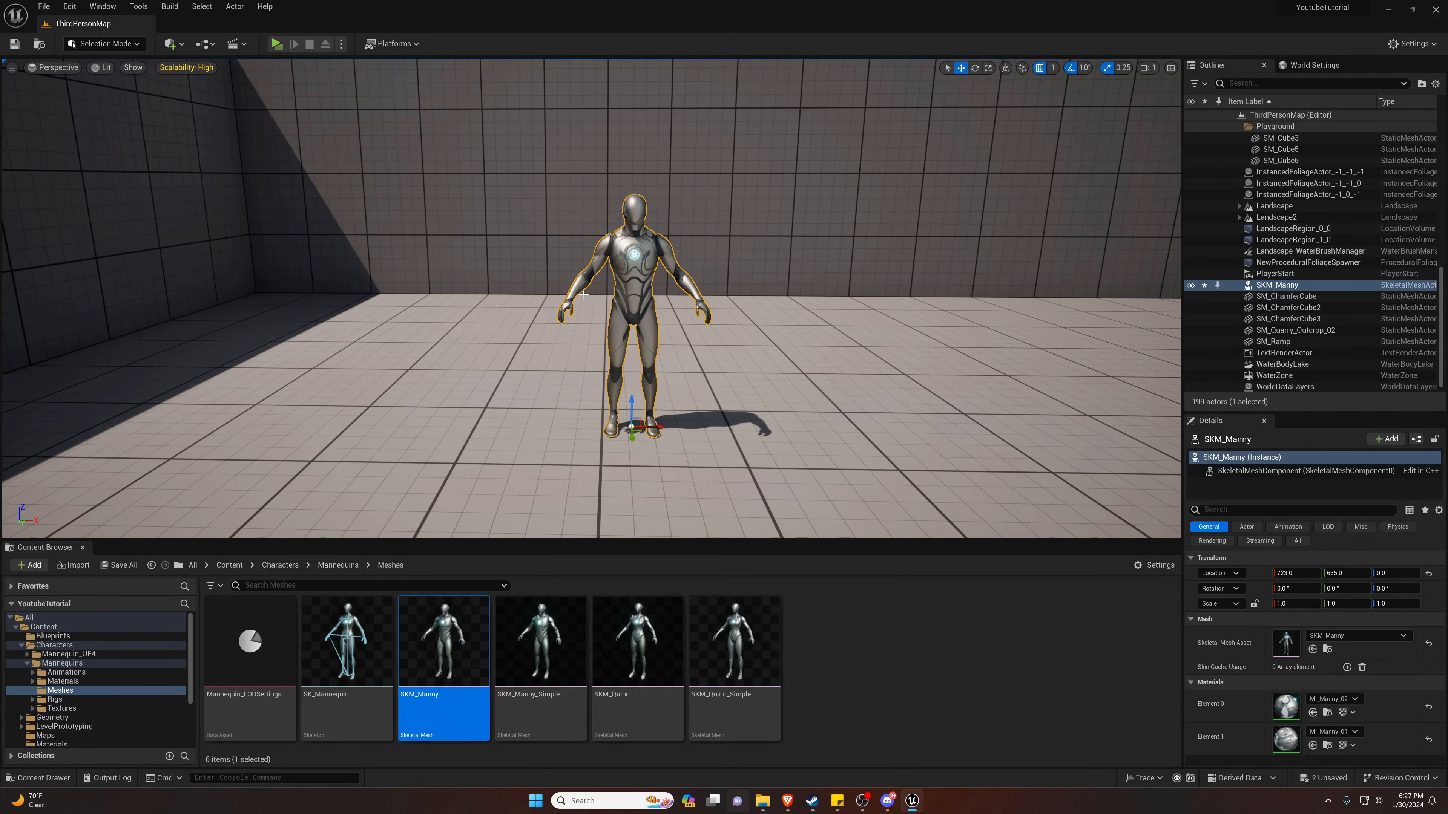
Add a level sequence to the level and save it as YoutubeLevelSequence.
left_click(234, 48)
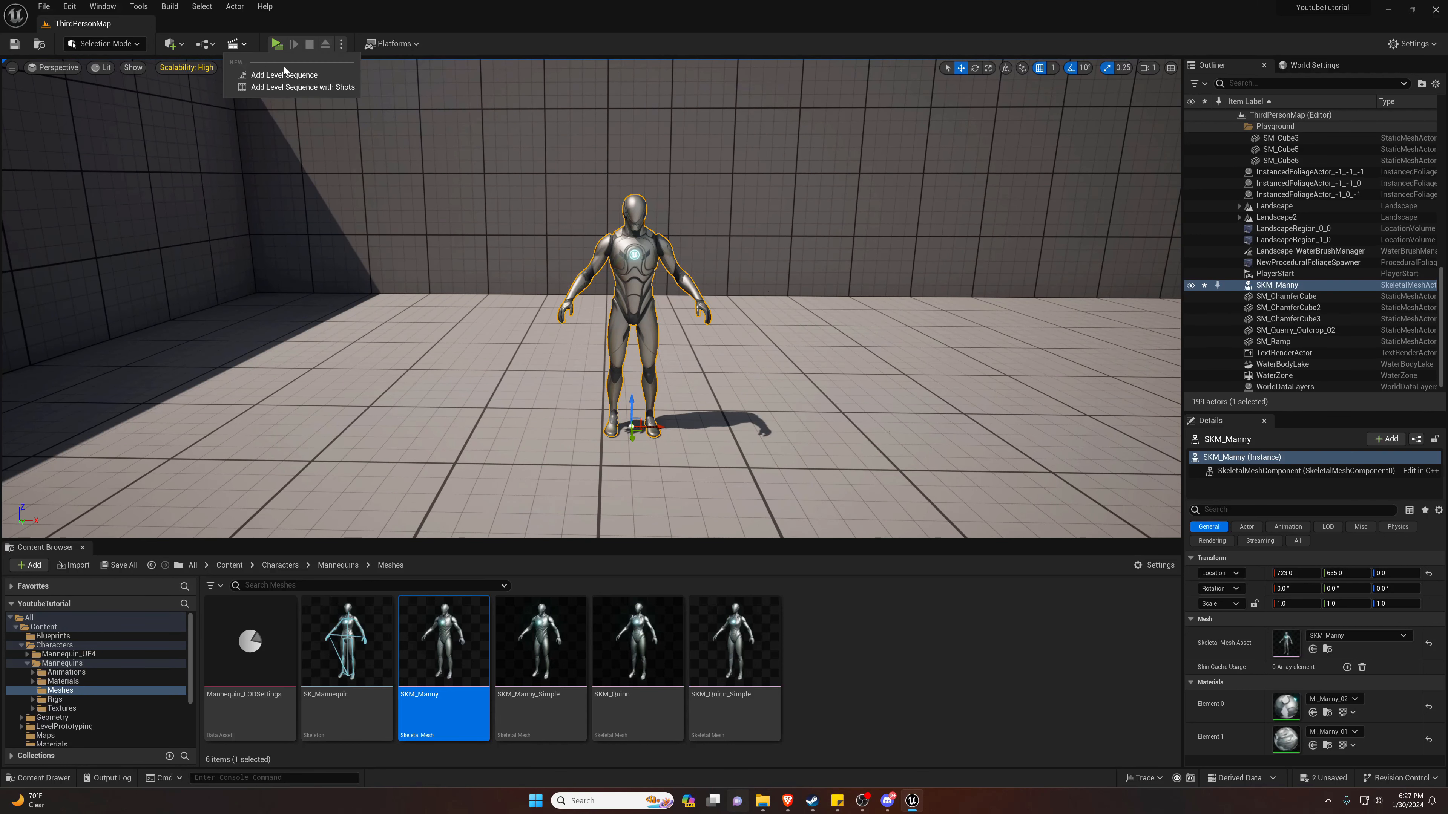
left_click(293, 76)
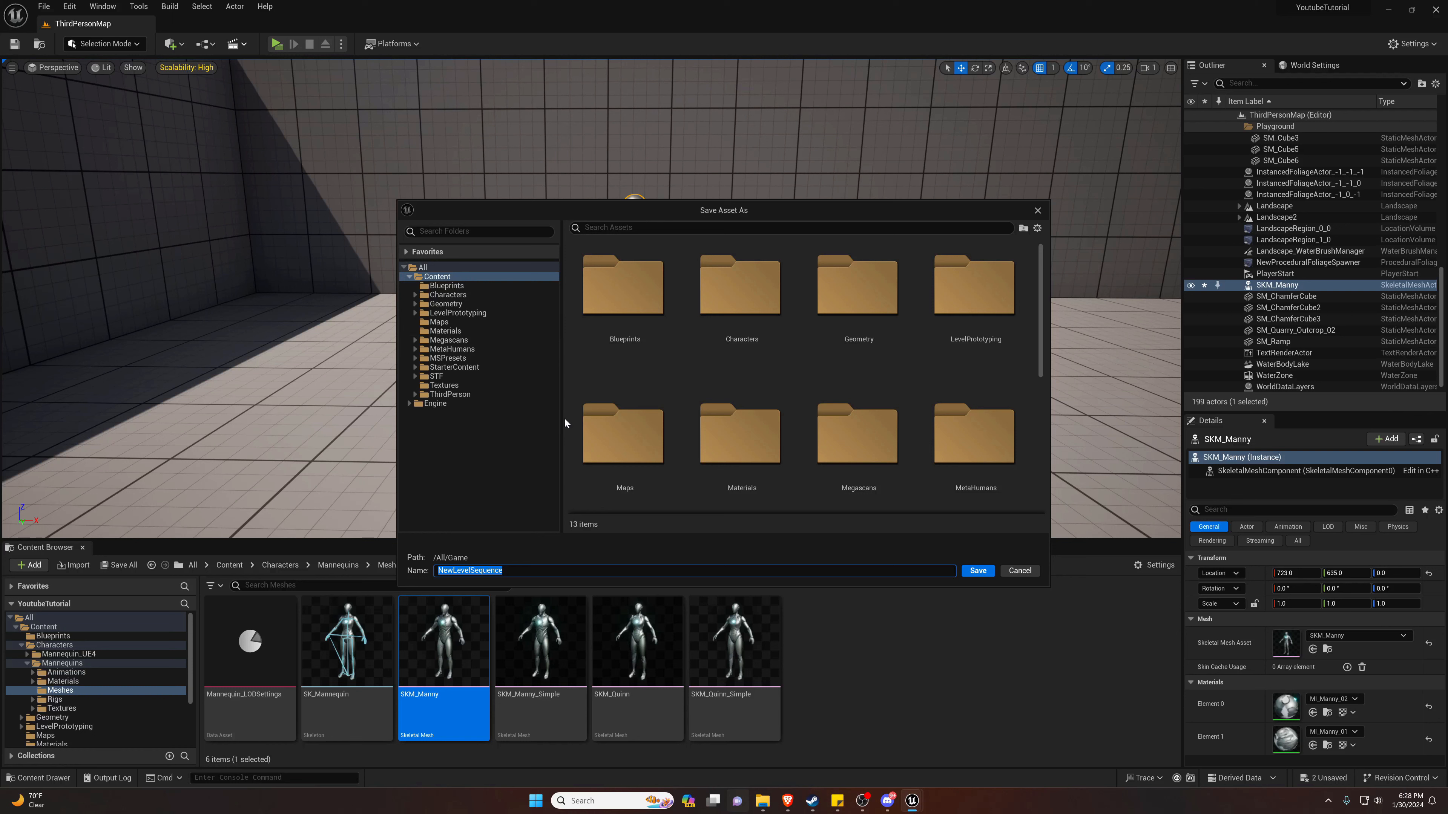
type("YoutubeLevelSequence")
key("Return")
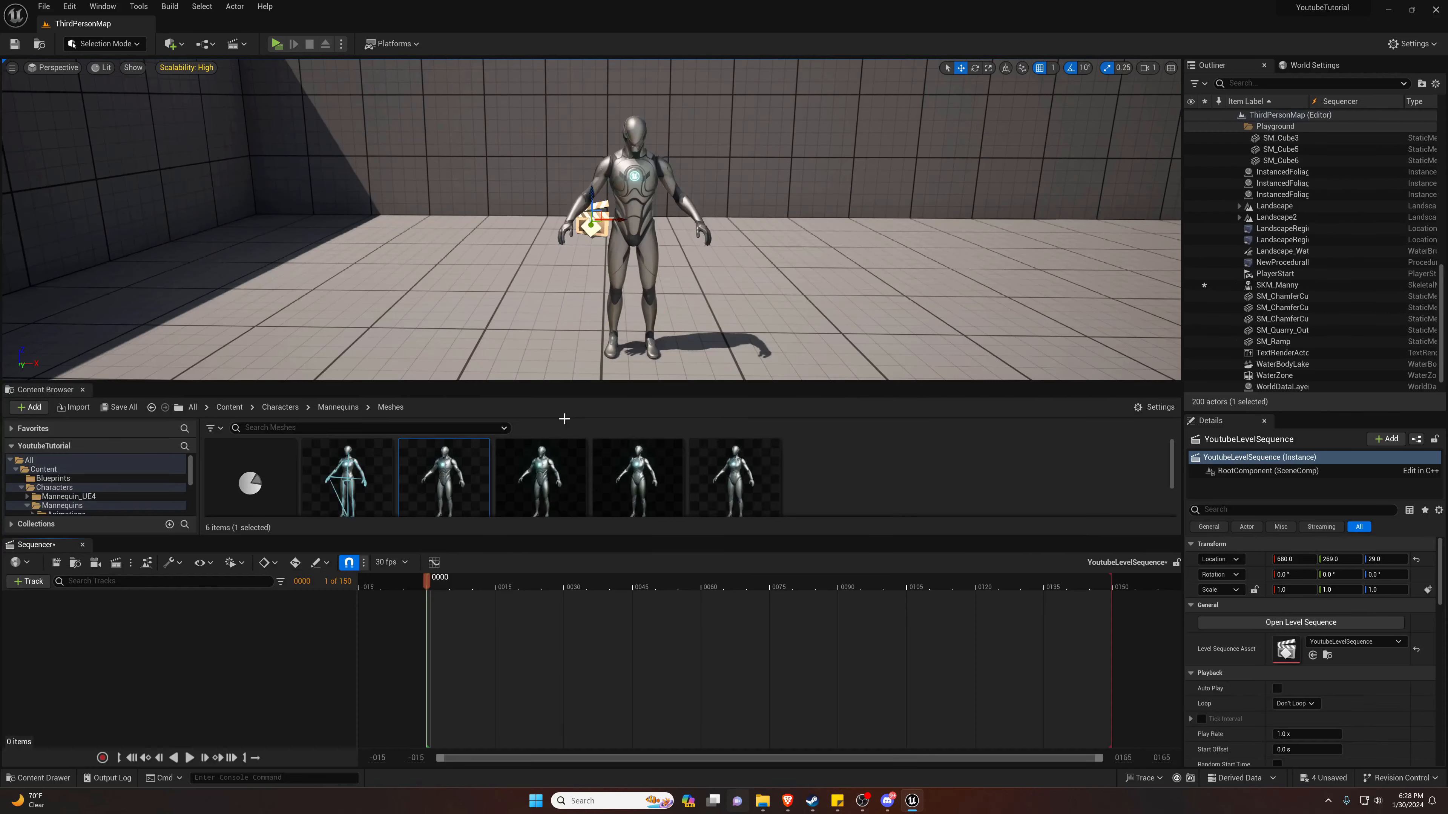
scroll(479, 445, "down", 1)
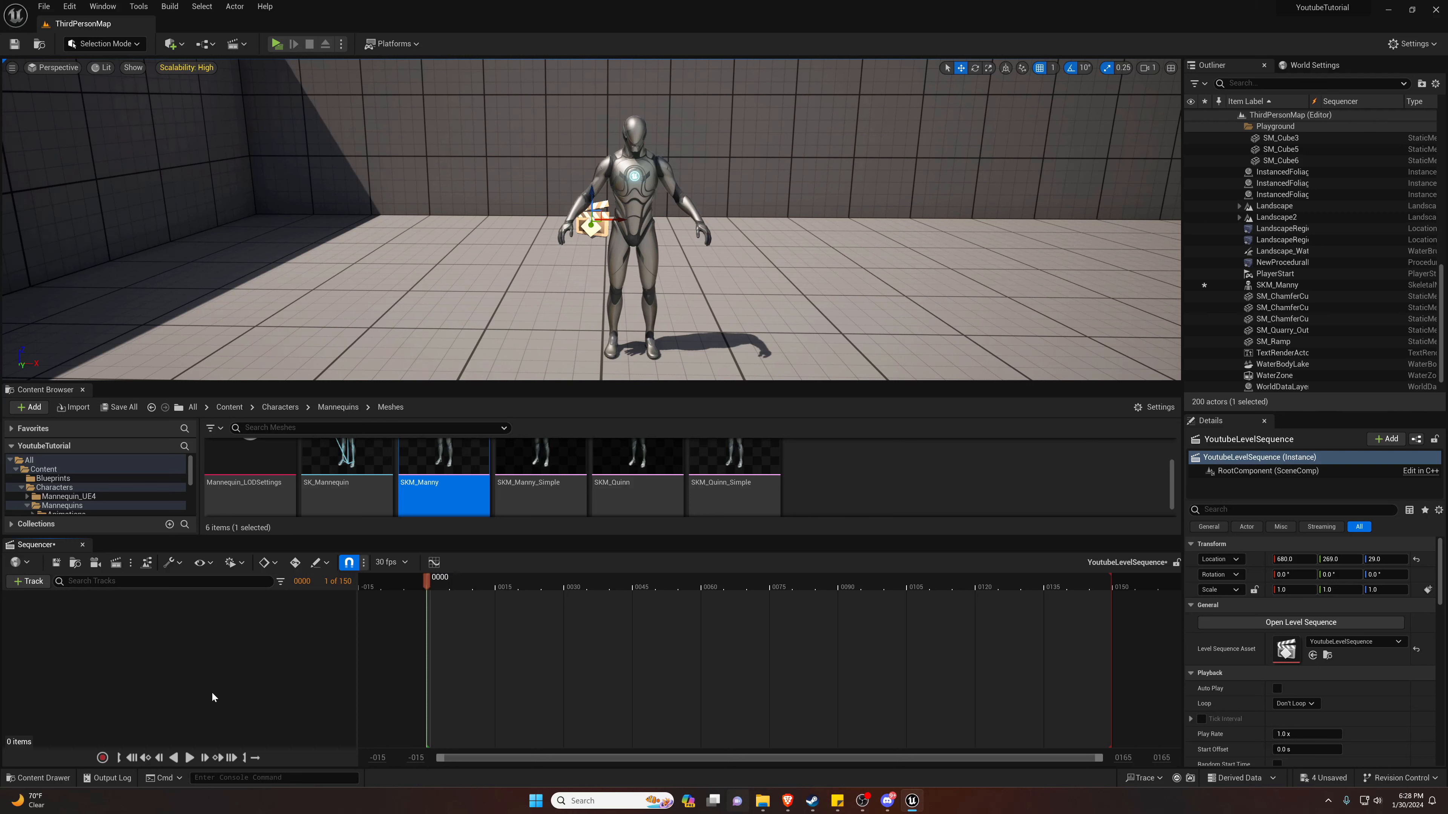
Add the SKM_Manny actor to the sequence as a track.
left_click(30, 581)
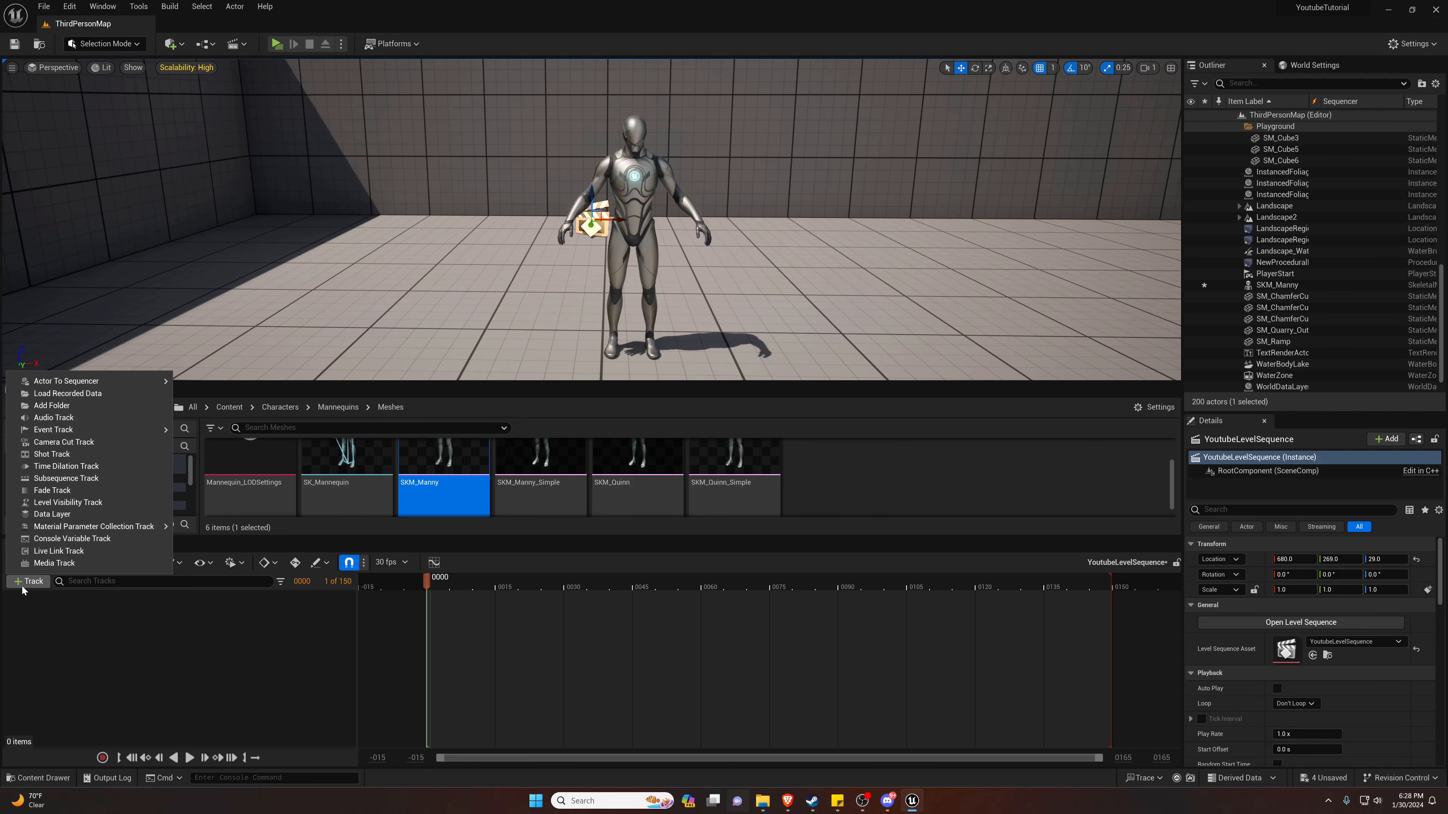
mouse_move(91, 382)
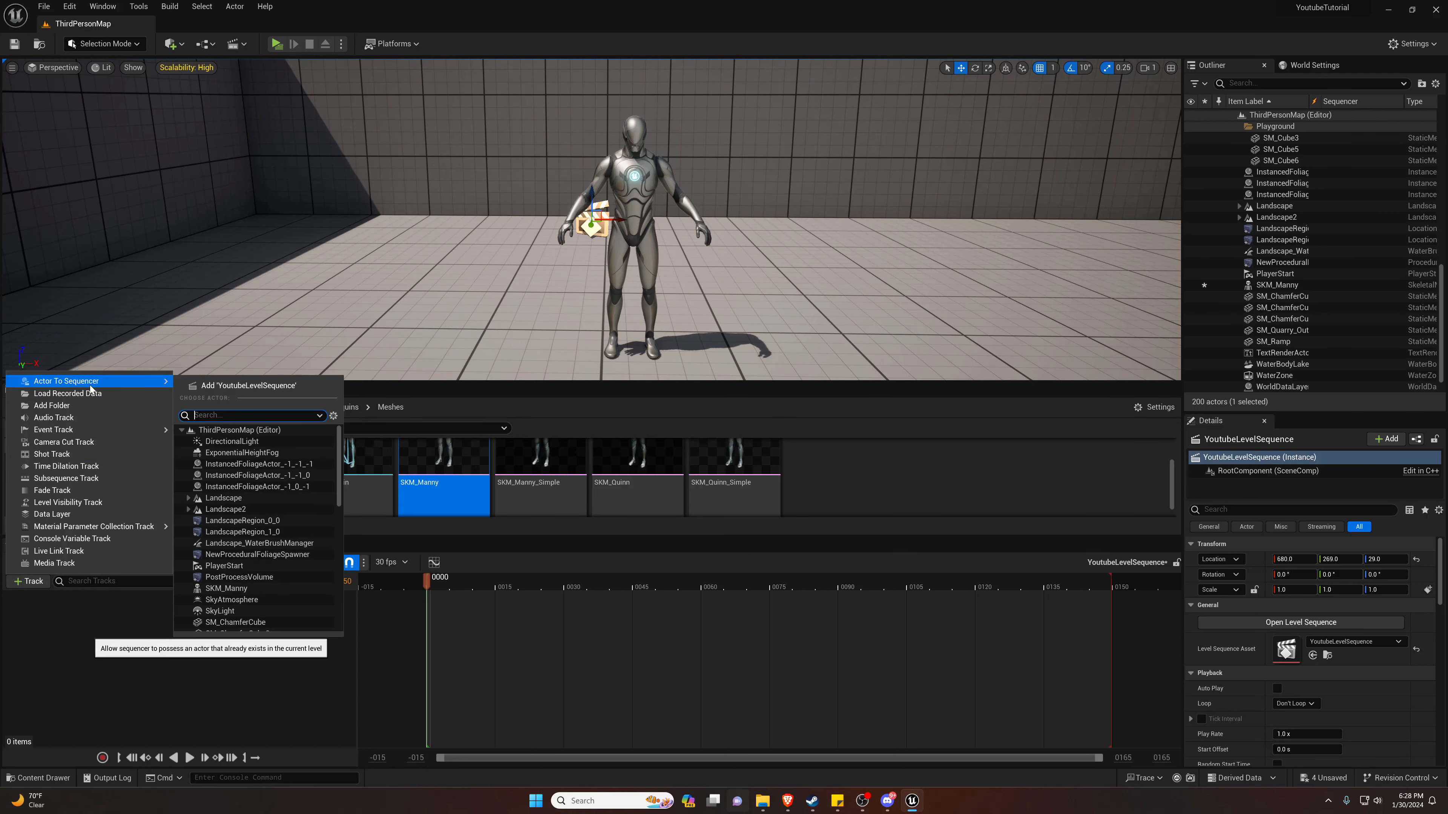
left_click(215, 589)
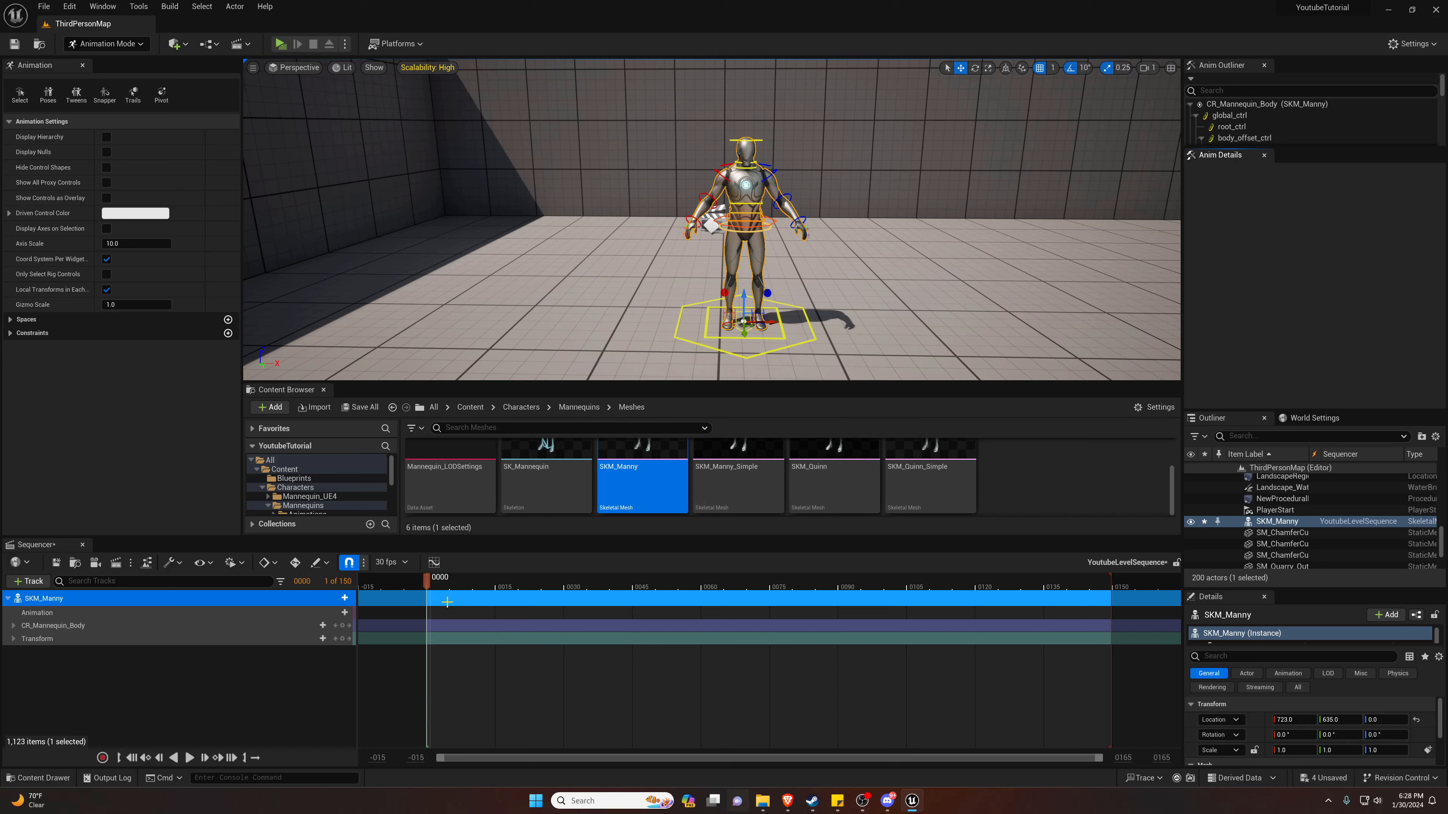
Check the sequence's frame rate options and add a keyframe on the CR_Mannequin_Body track at frame 0.
left_click(404, 563)
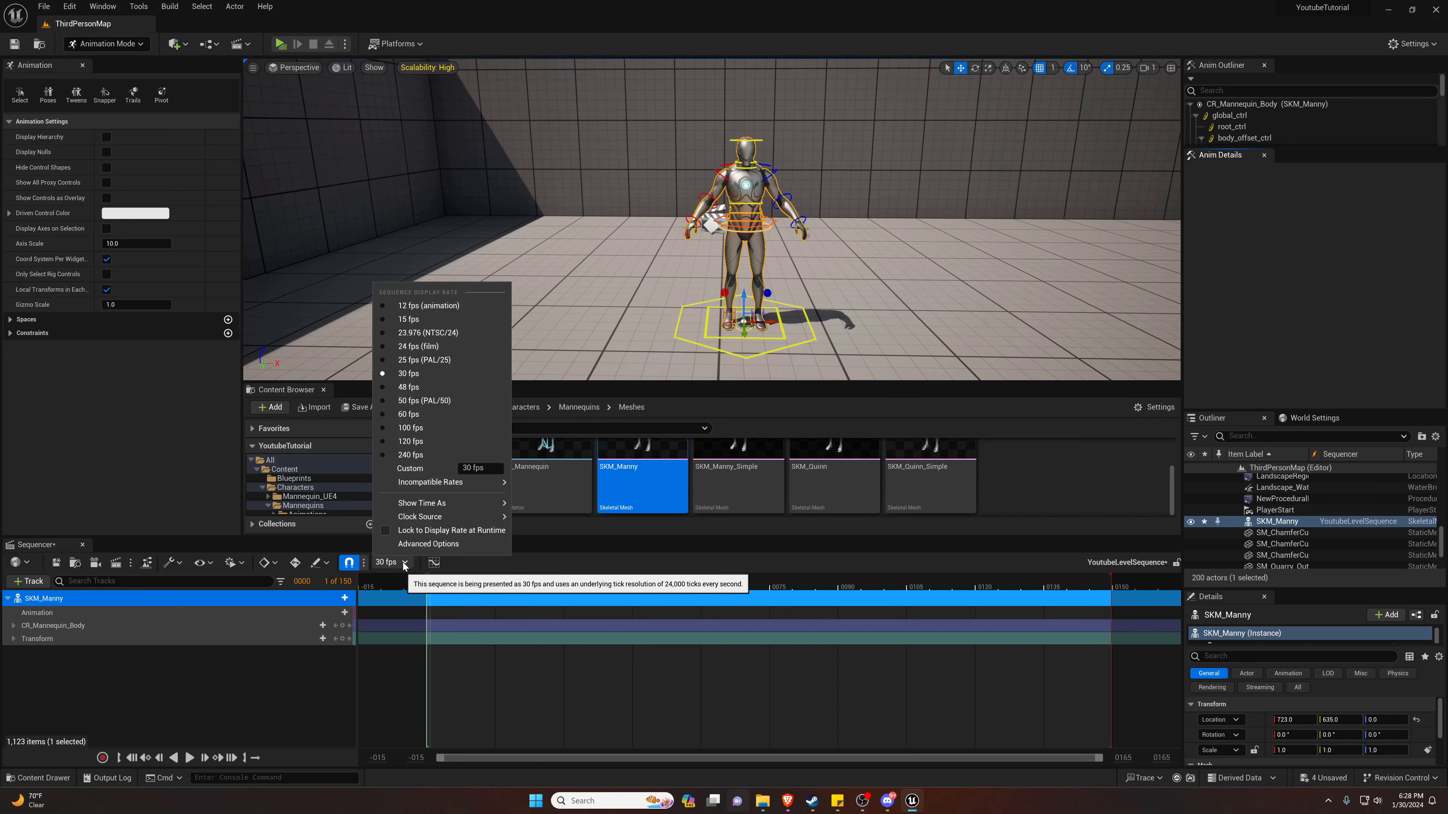
left_click(382, 565)
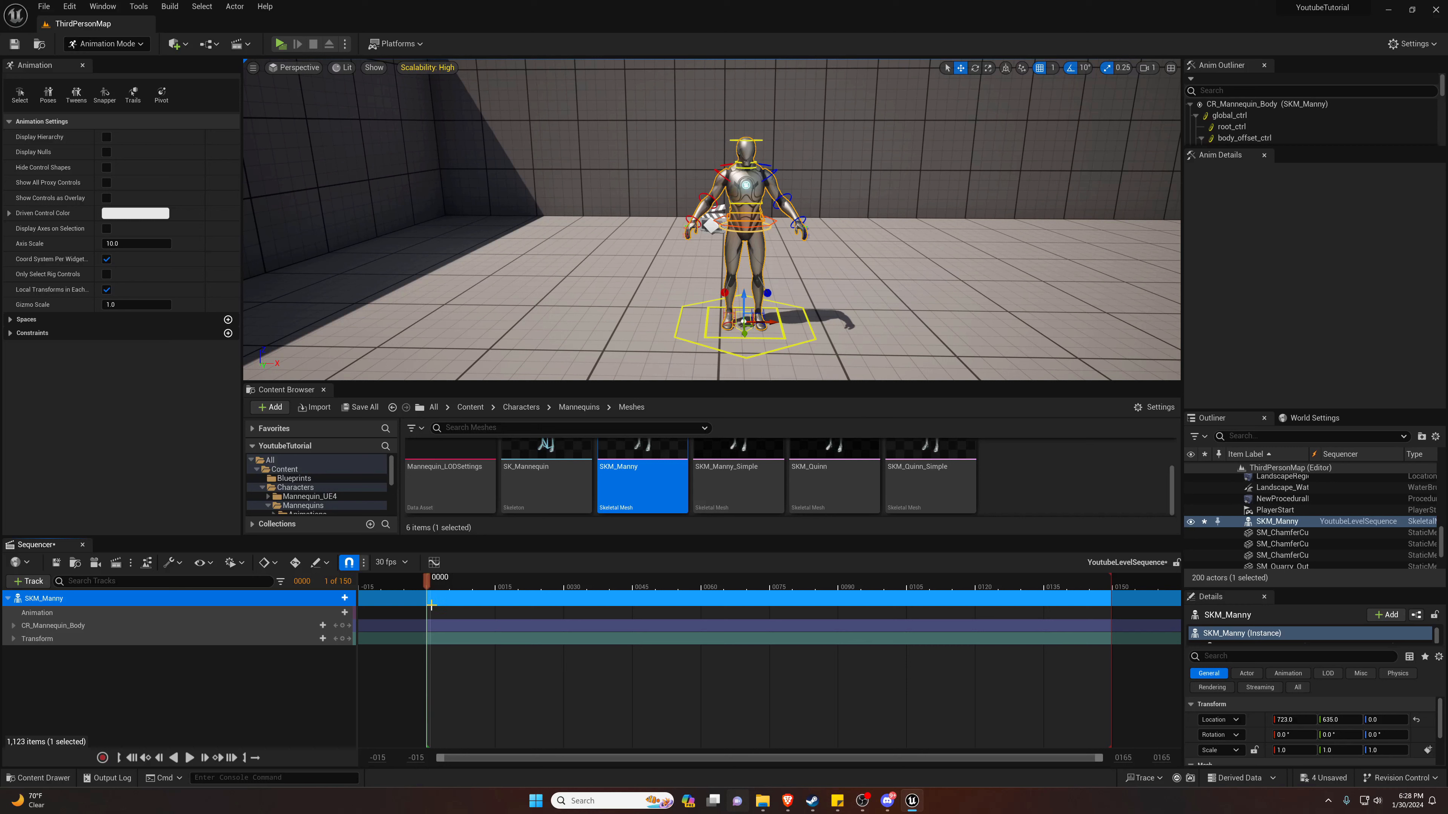
mouse_move(428, 582)
left_mouse_down()
mouse_move(467, 587)
mouse_move(429, 589)
left_mouse_up()
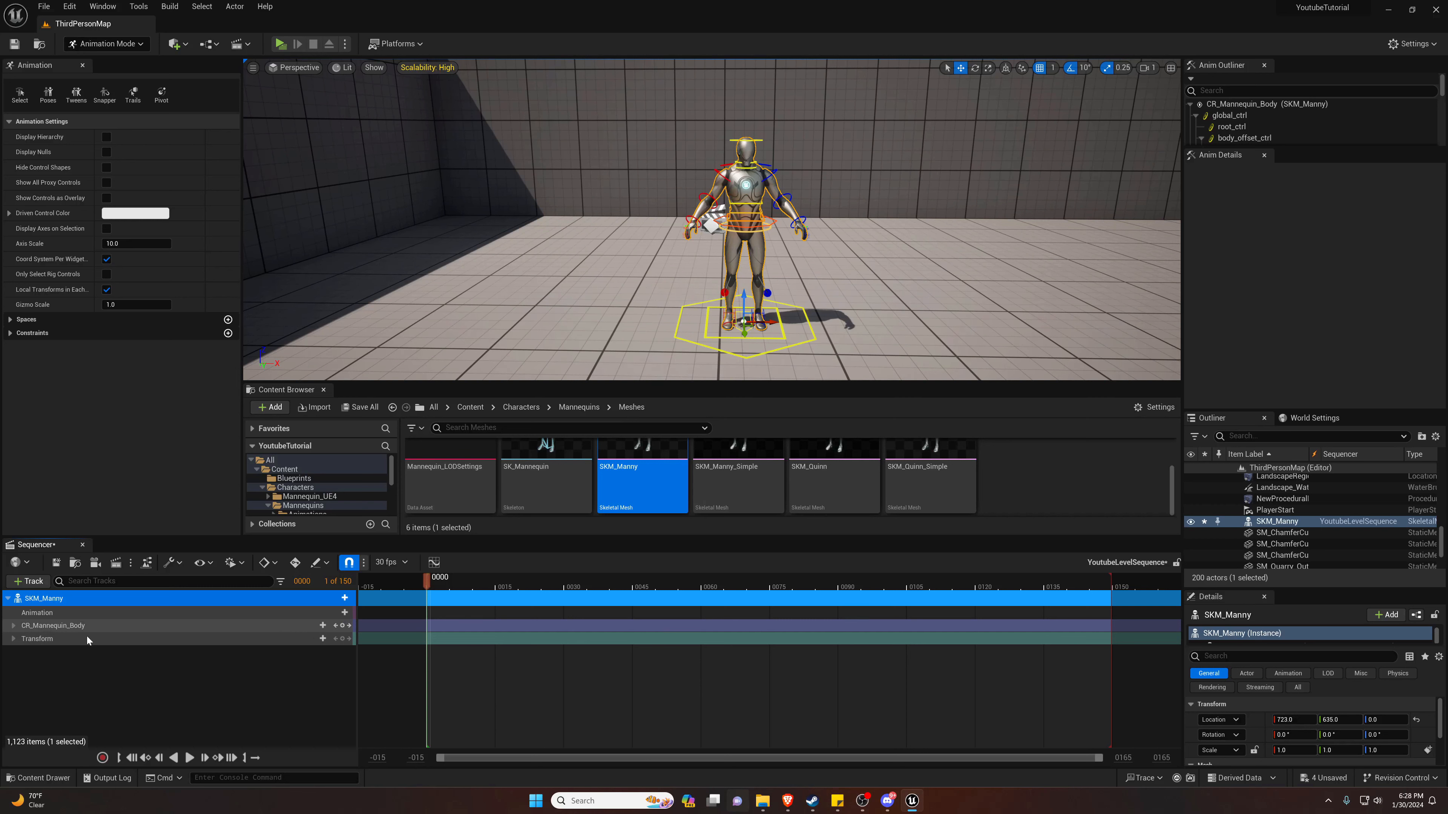
left_click(342, 626)
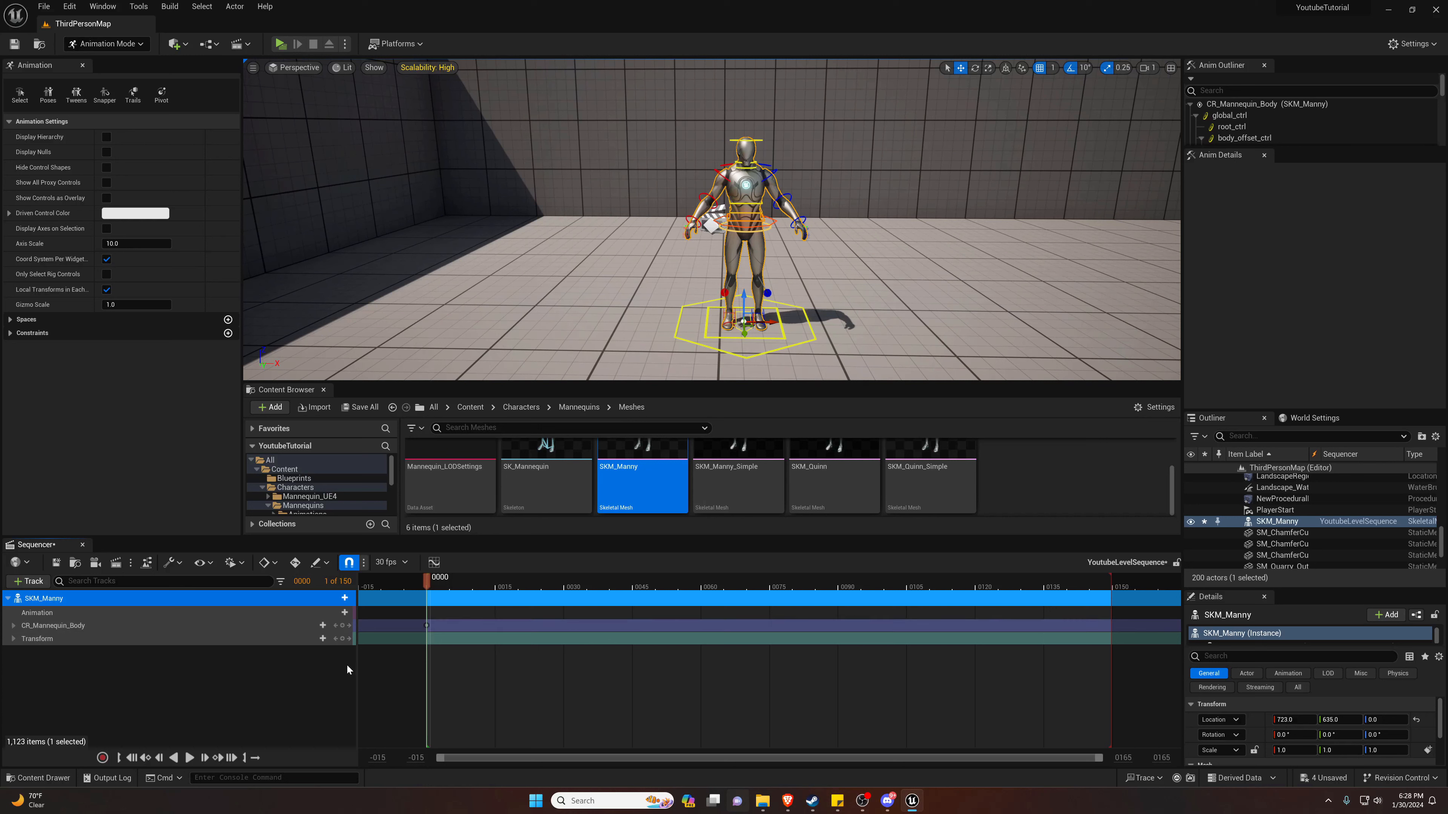
Expand the CR_Mannequin_Body track to examine the keyframes on its individual body controls, and collapse it again.
left_click(14, 627)
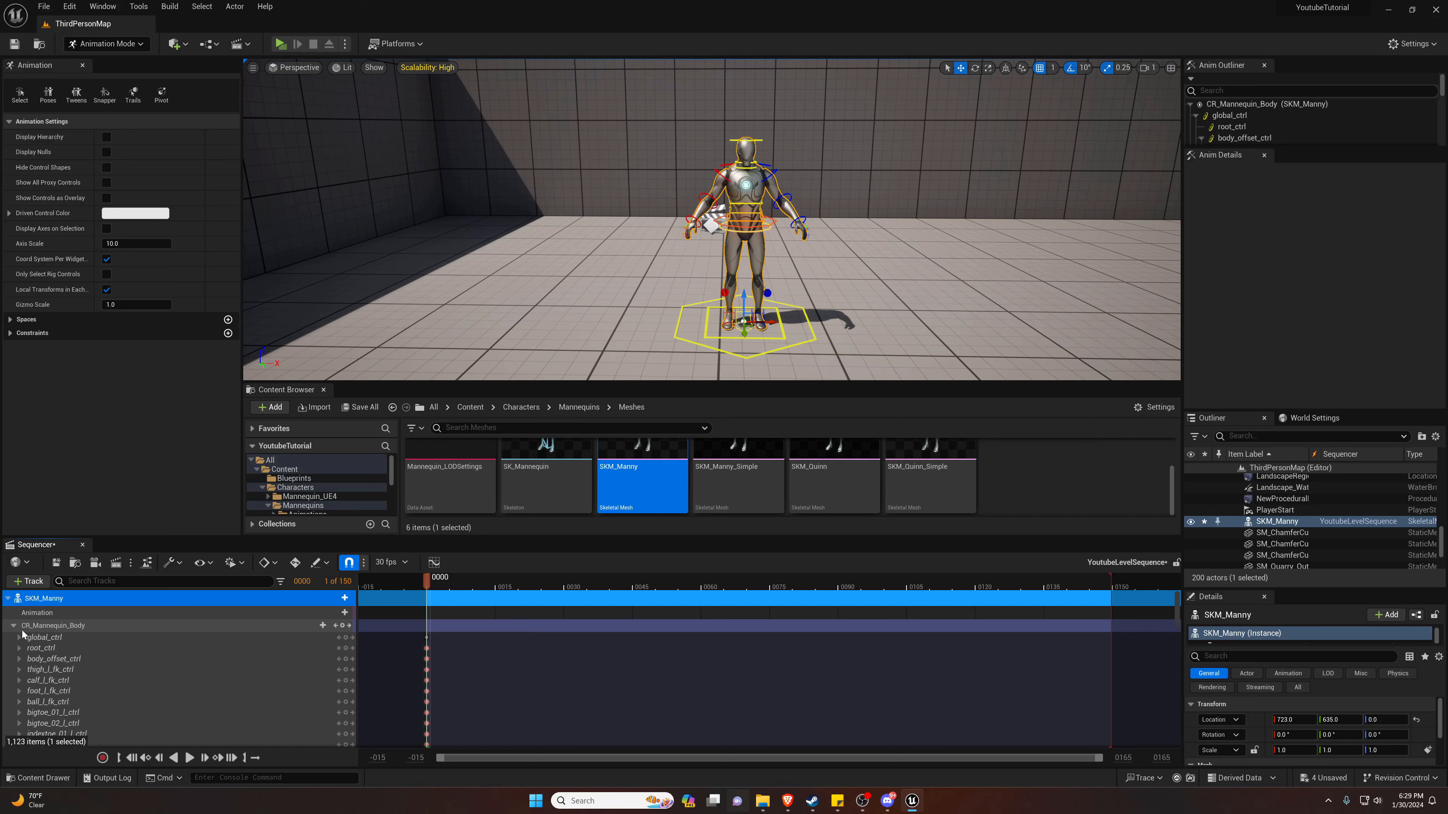
scroll(459, 649, "down", 5)
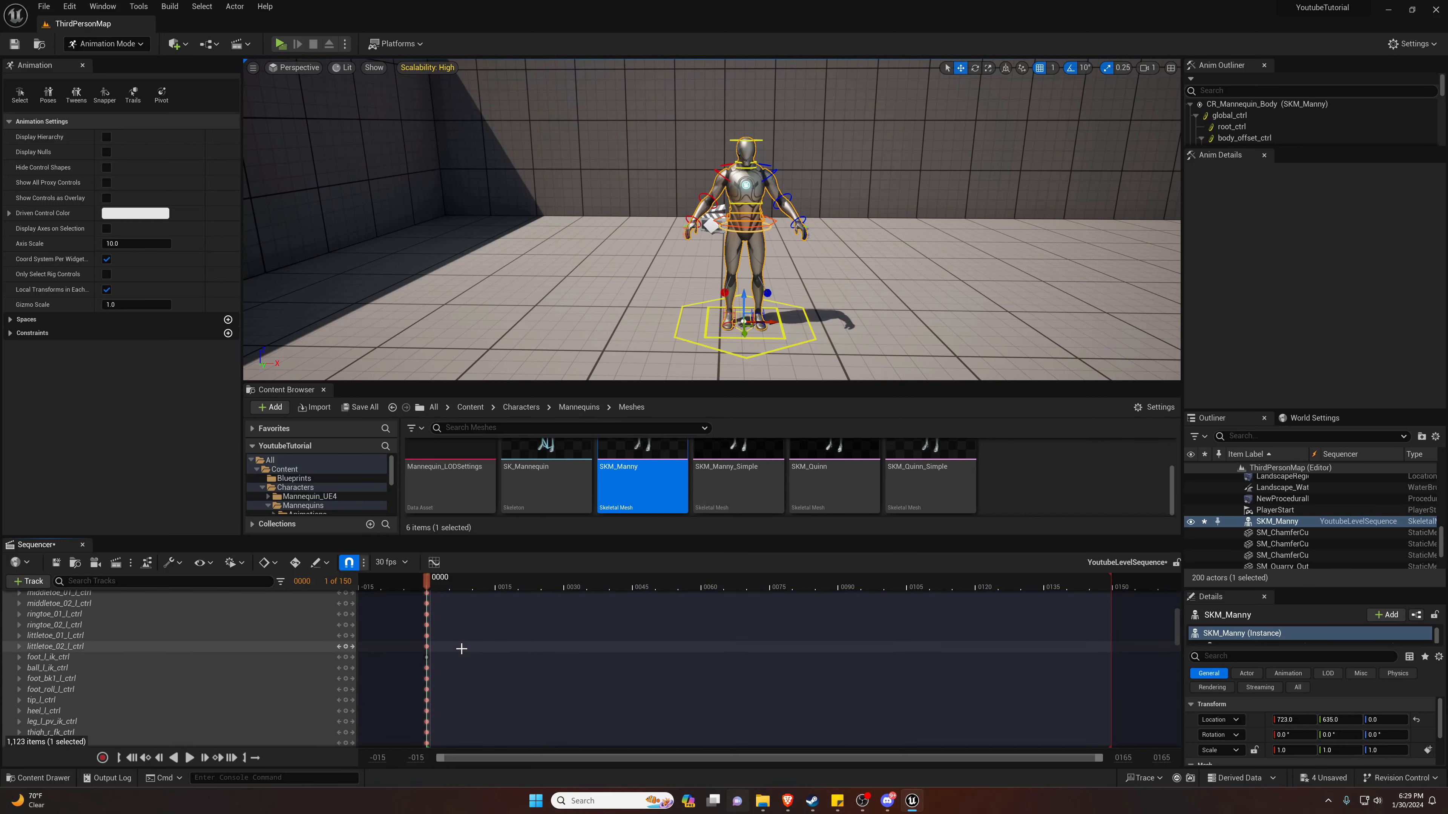
scroll(450, 652, "up", 5)
left_click(14, 626)
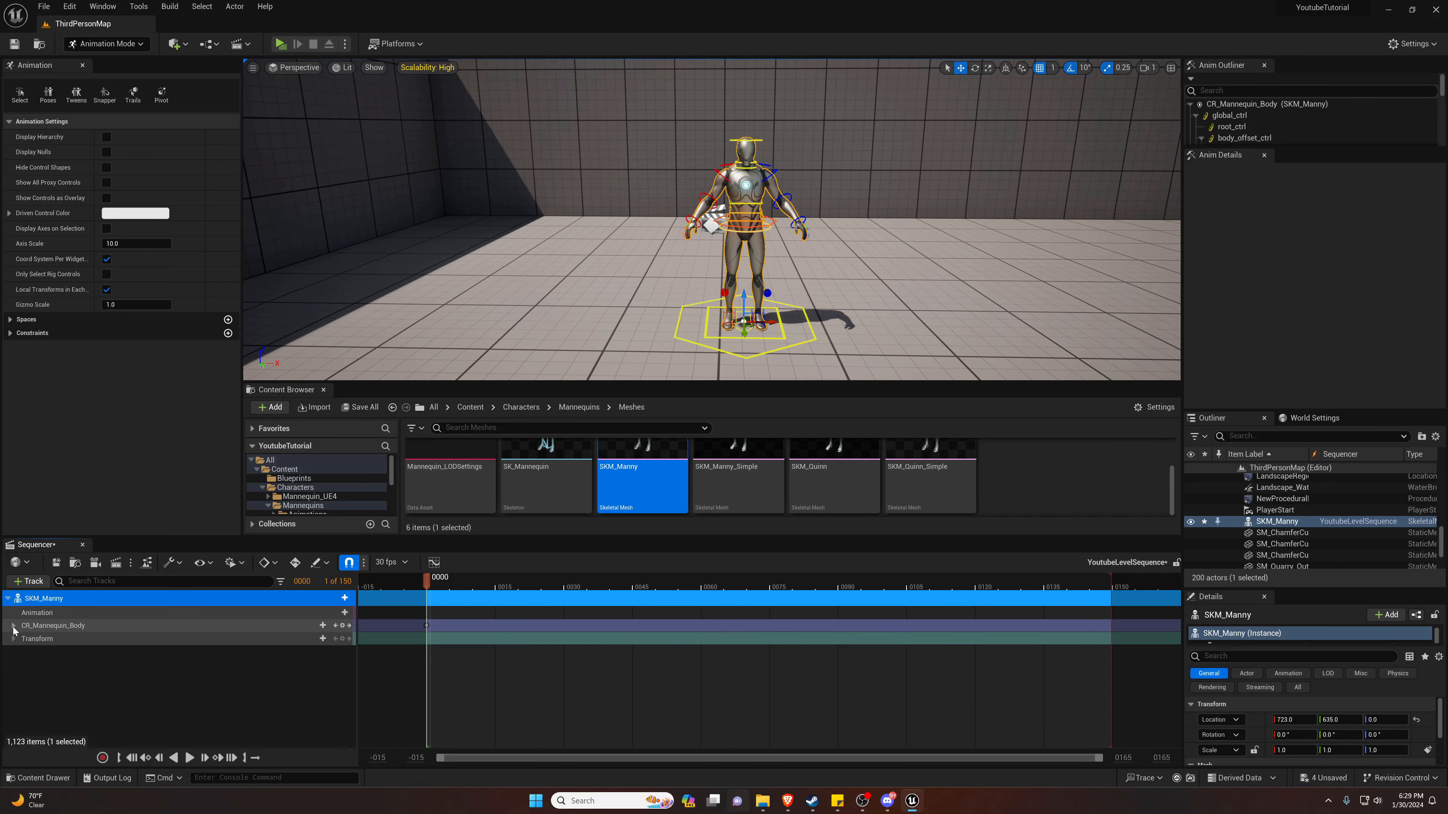
left_click(14, 626)
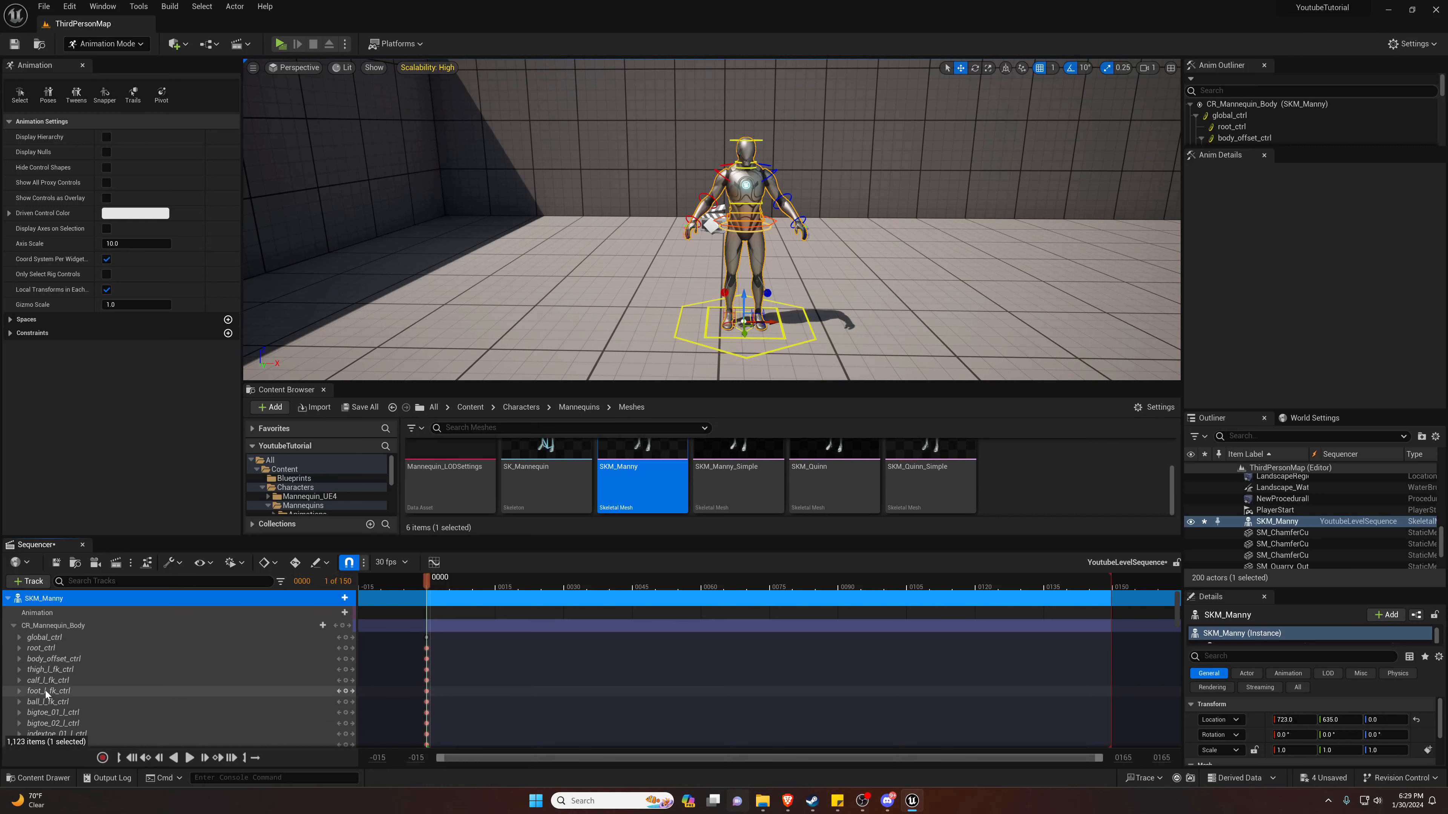
left_click(13, 626)
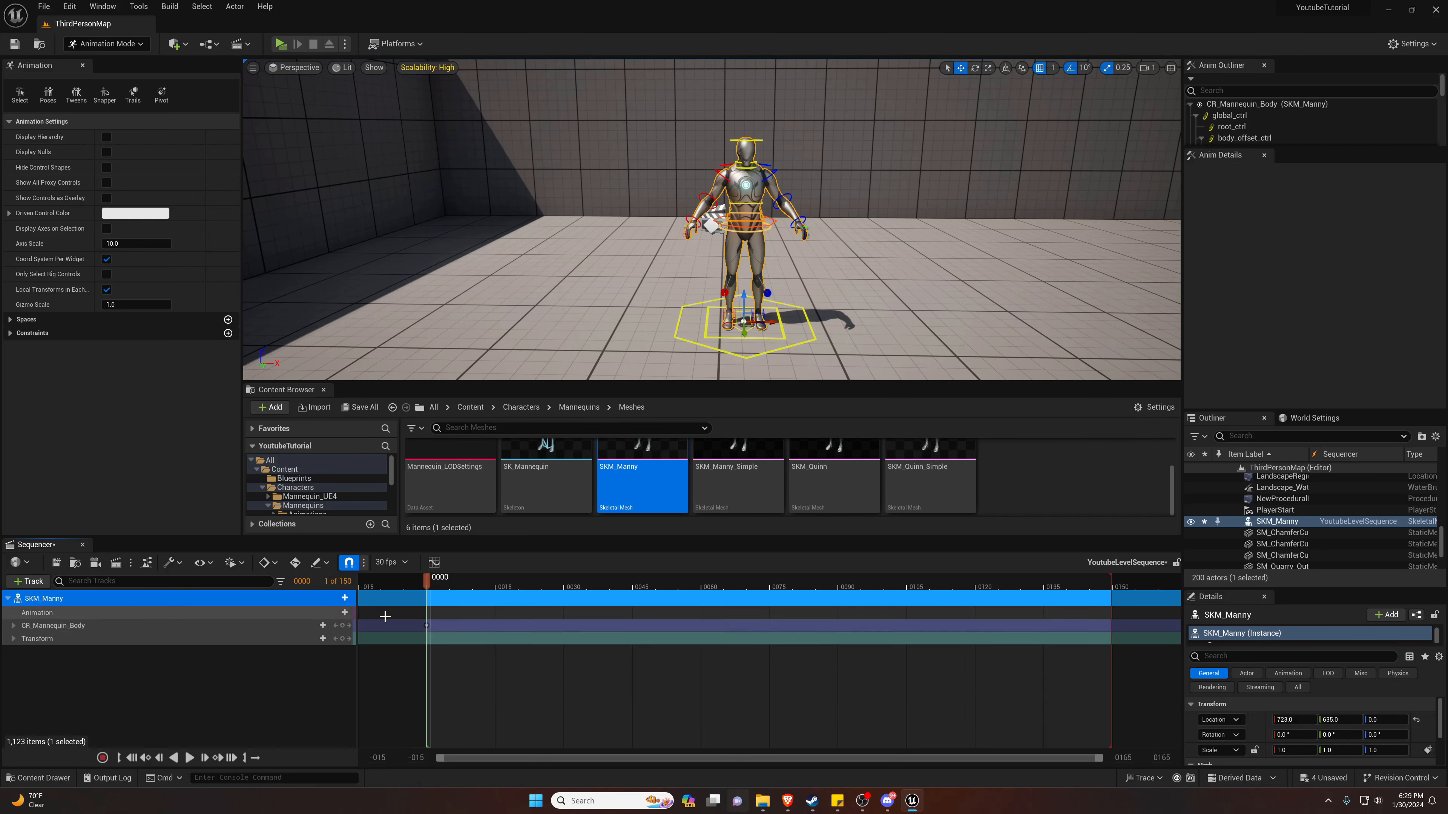
Move the playhead to frame 15 and select the mannequin's right lower arm control in the viewport.
left_click_drag(434, 590, 498, 590)
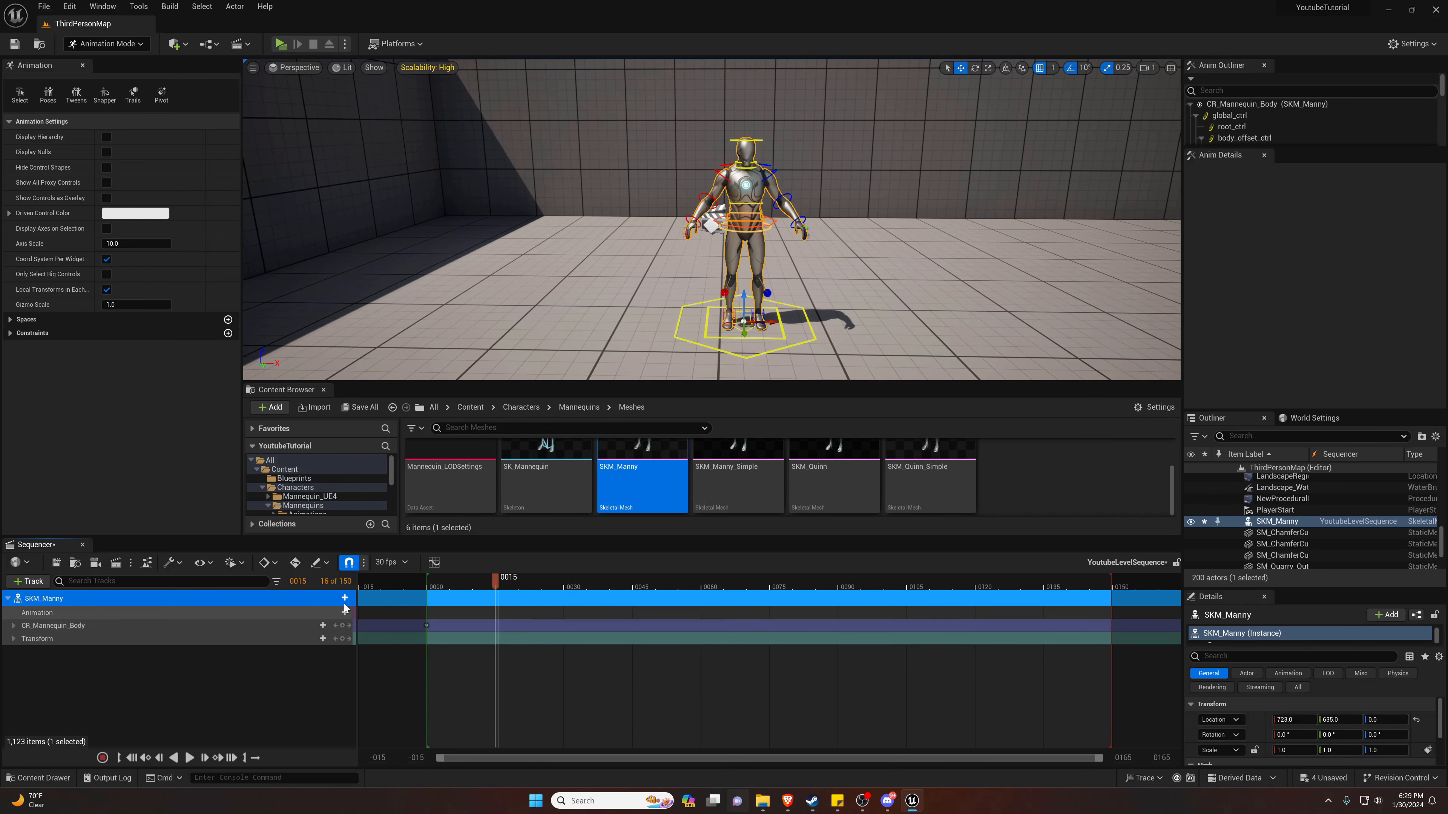
key("w")
right_click_drag(666, 317, 700, 294)
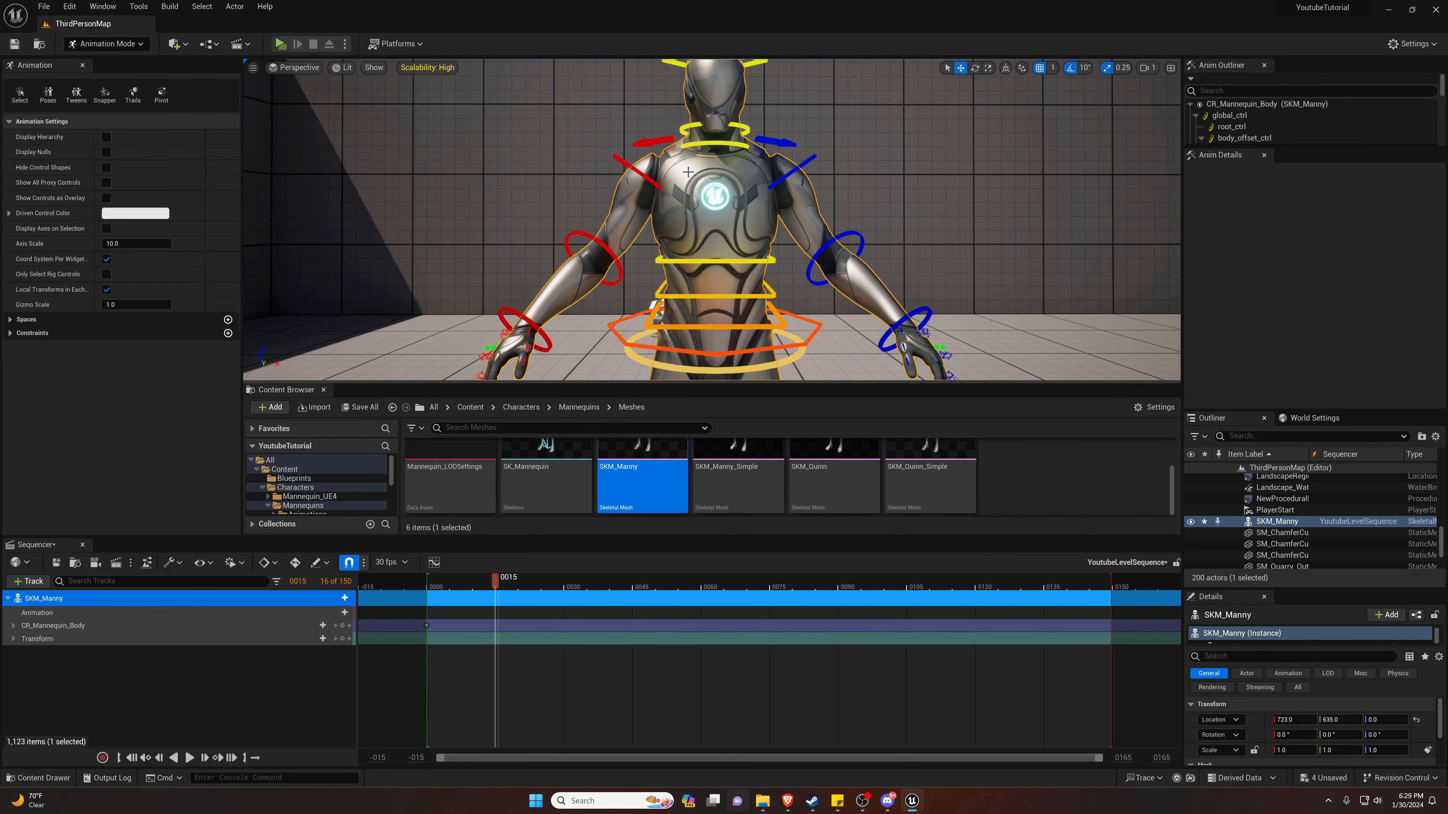
right_click_drag(697, 179, 698, 154)
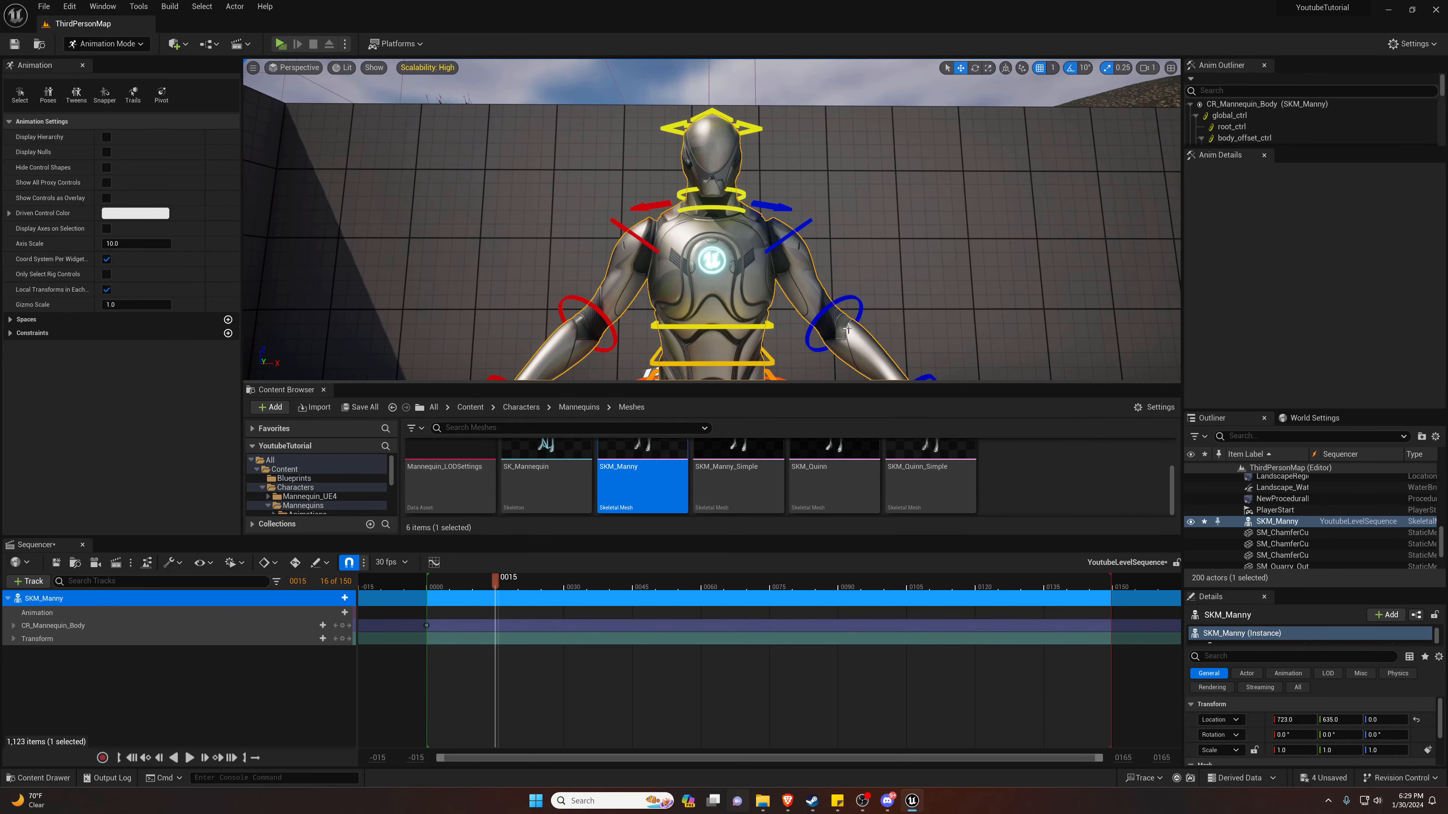
right_click_drag(750, 257, 720, 289)
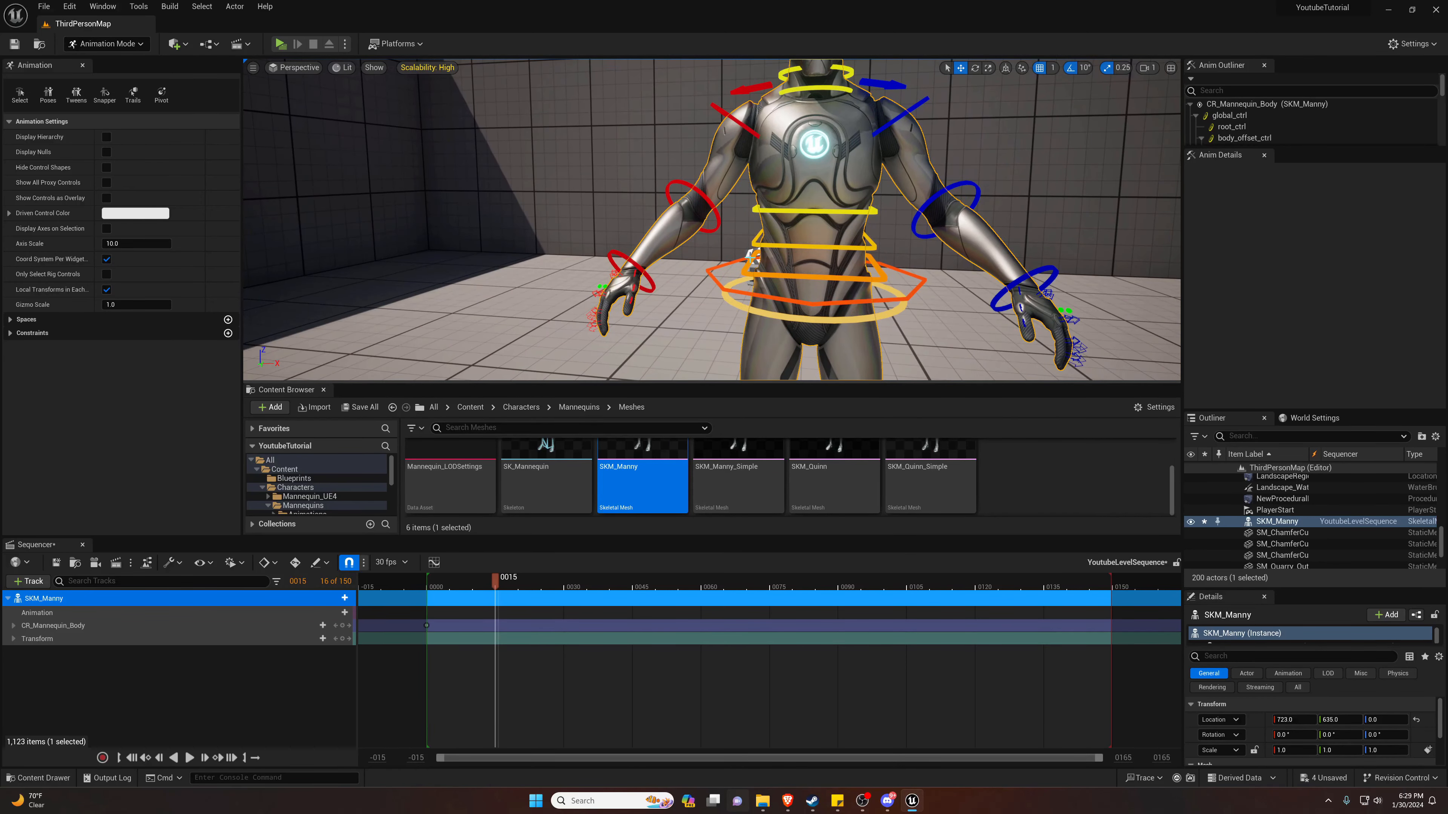
left_click(702, 194)
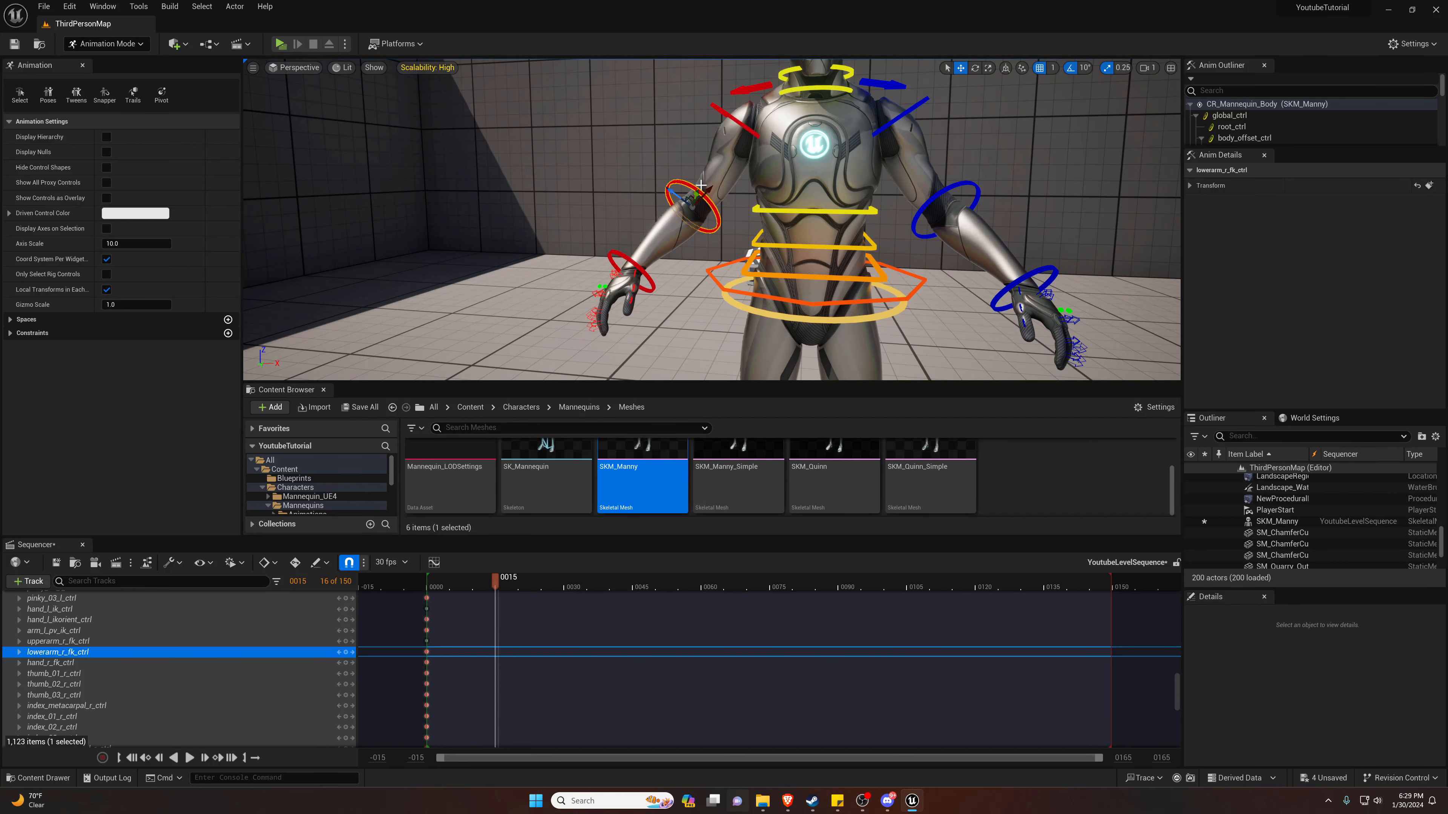
mouse_move(734, 149)
right_mouse_down()
mouse_move(690, 150)
mouse_move(733, 149)
right_mouse_up()
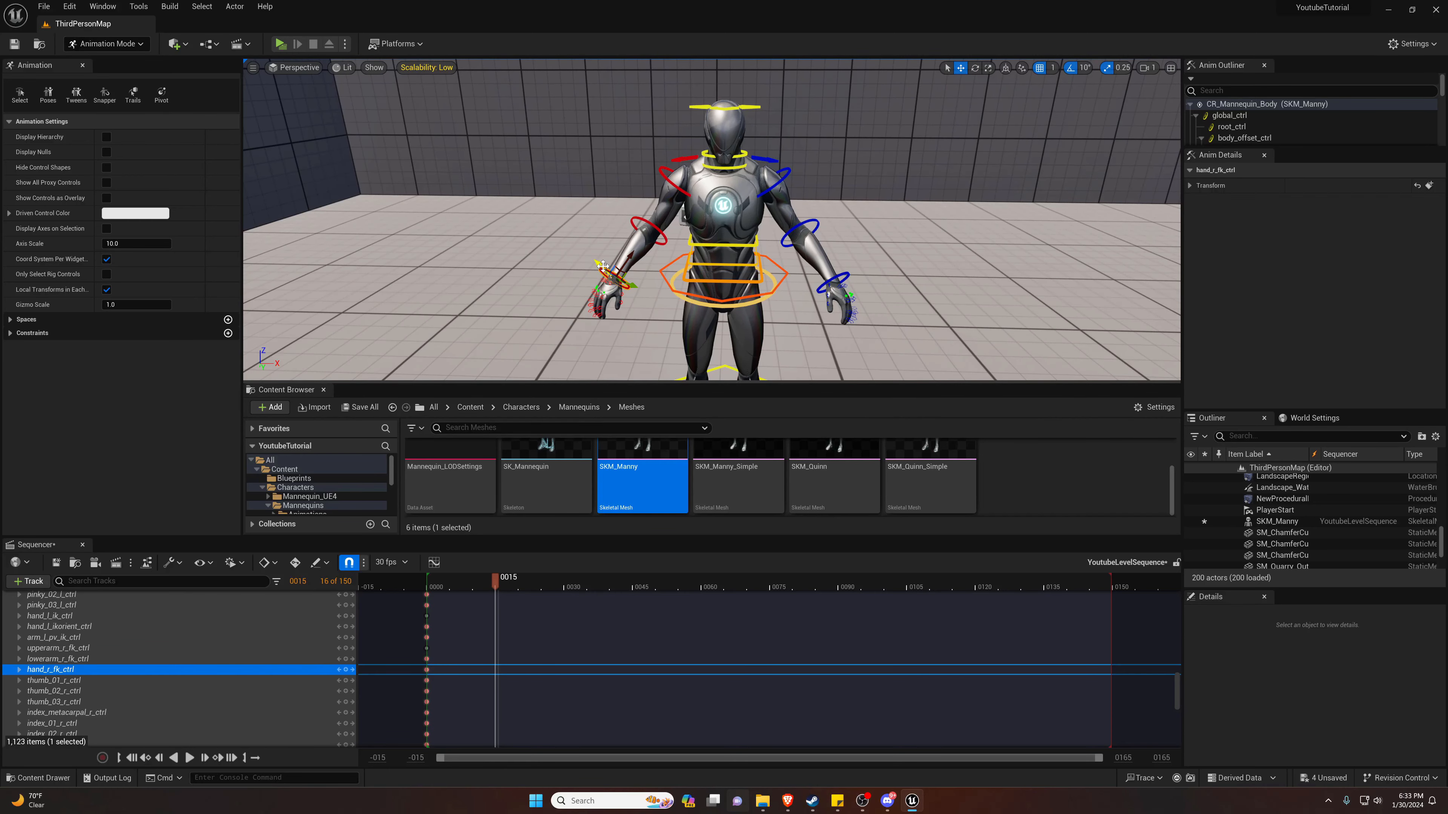
Raise the mannequin's right hand control to about shoulder height and rotate it so the fingers point upward.
left_click_drag(602, 266, 638, 177)
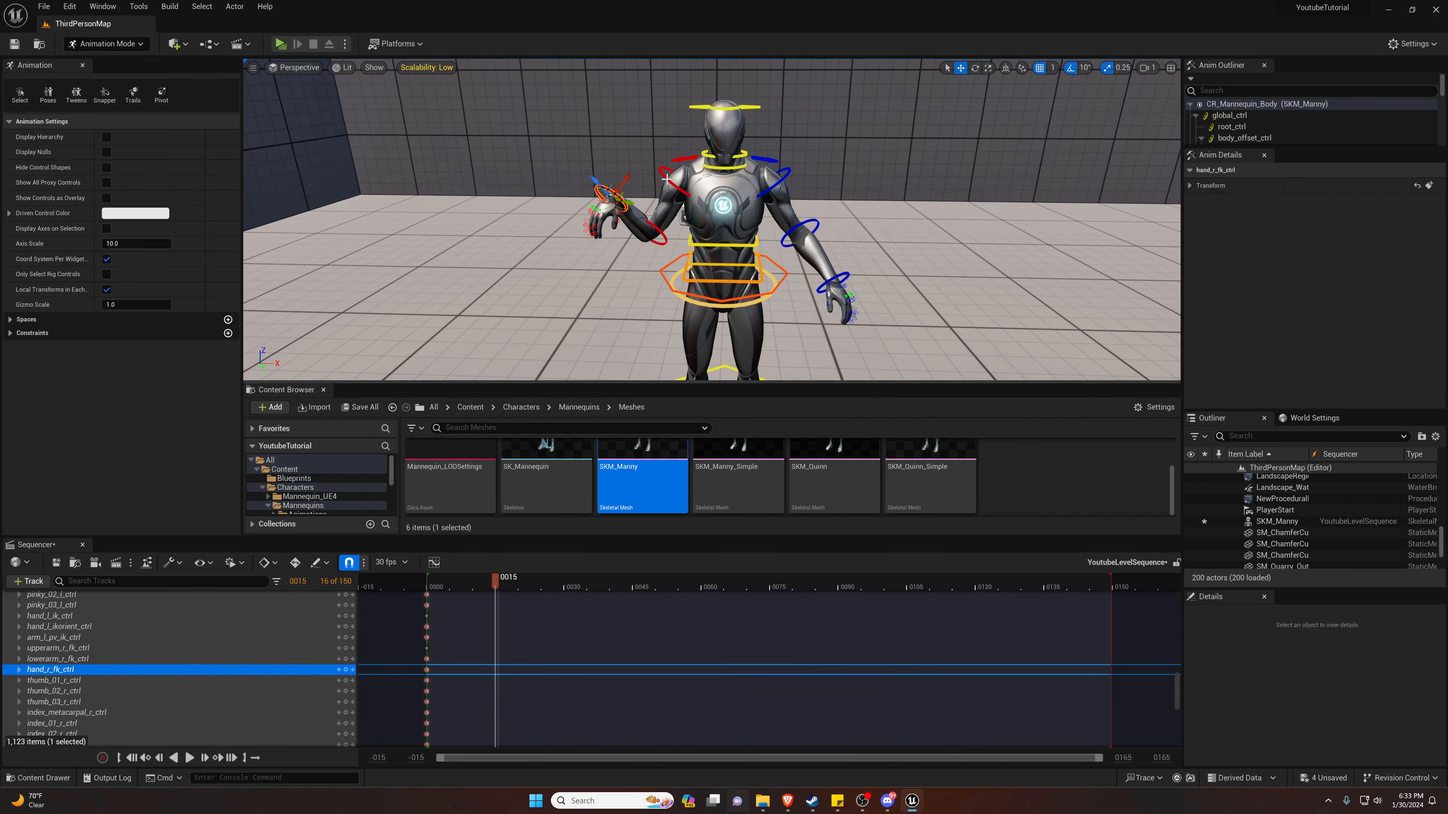
scroll(665, 178, "up", 5)
left_click(651, 284)
left_click_drag(623, 279, 561, 138)
right_click_drag(561, 138, 587, 172)
left_click(736, 193)
key("e")
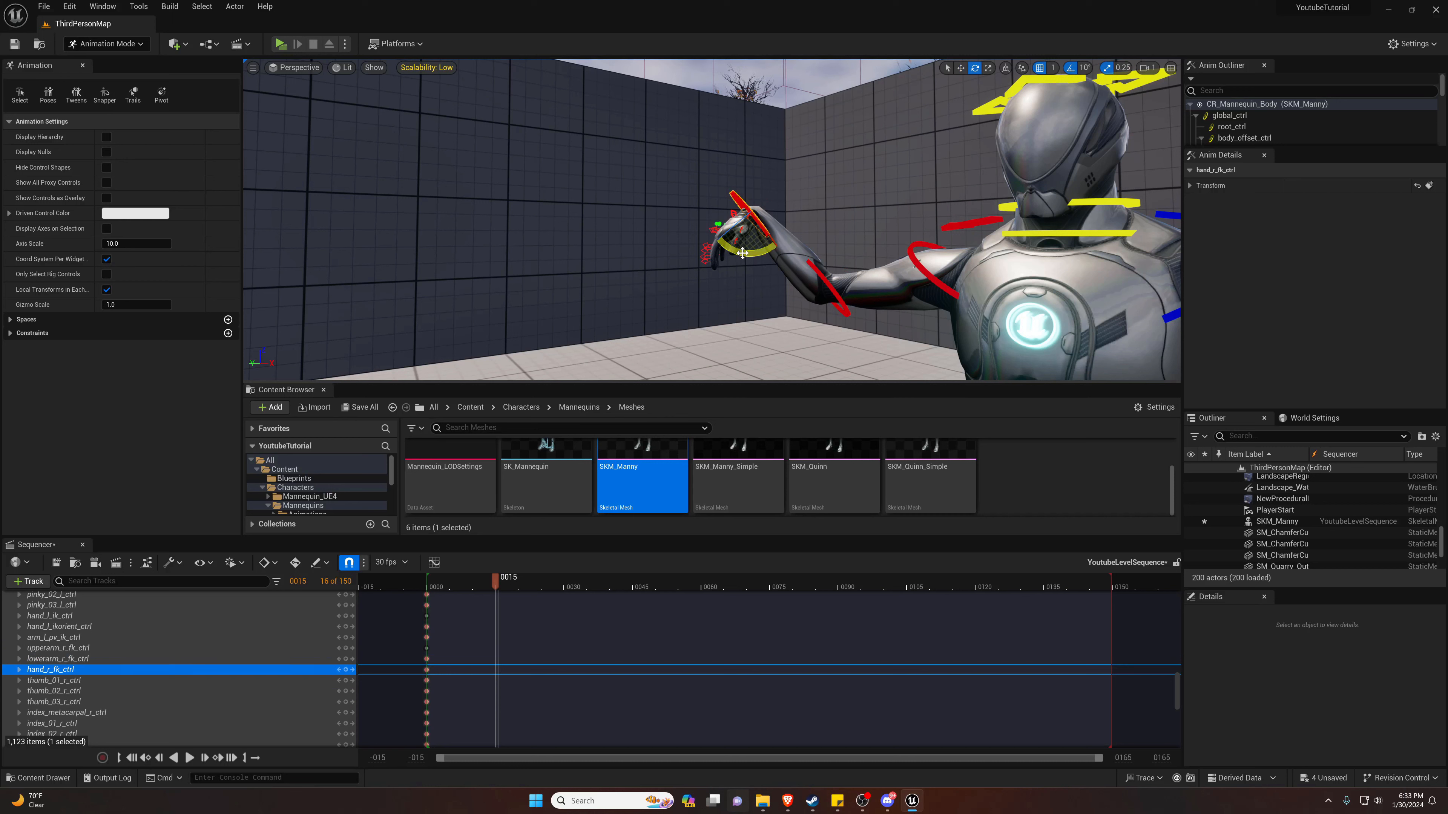
mouse_move(742, 253)
left_mouse_down()
mouse_move(770, 251)
mouse_move(741, 251)
left_mouse_up()
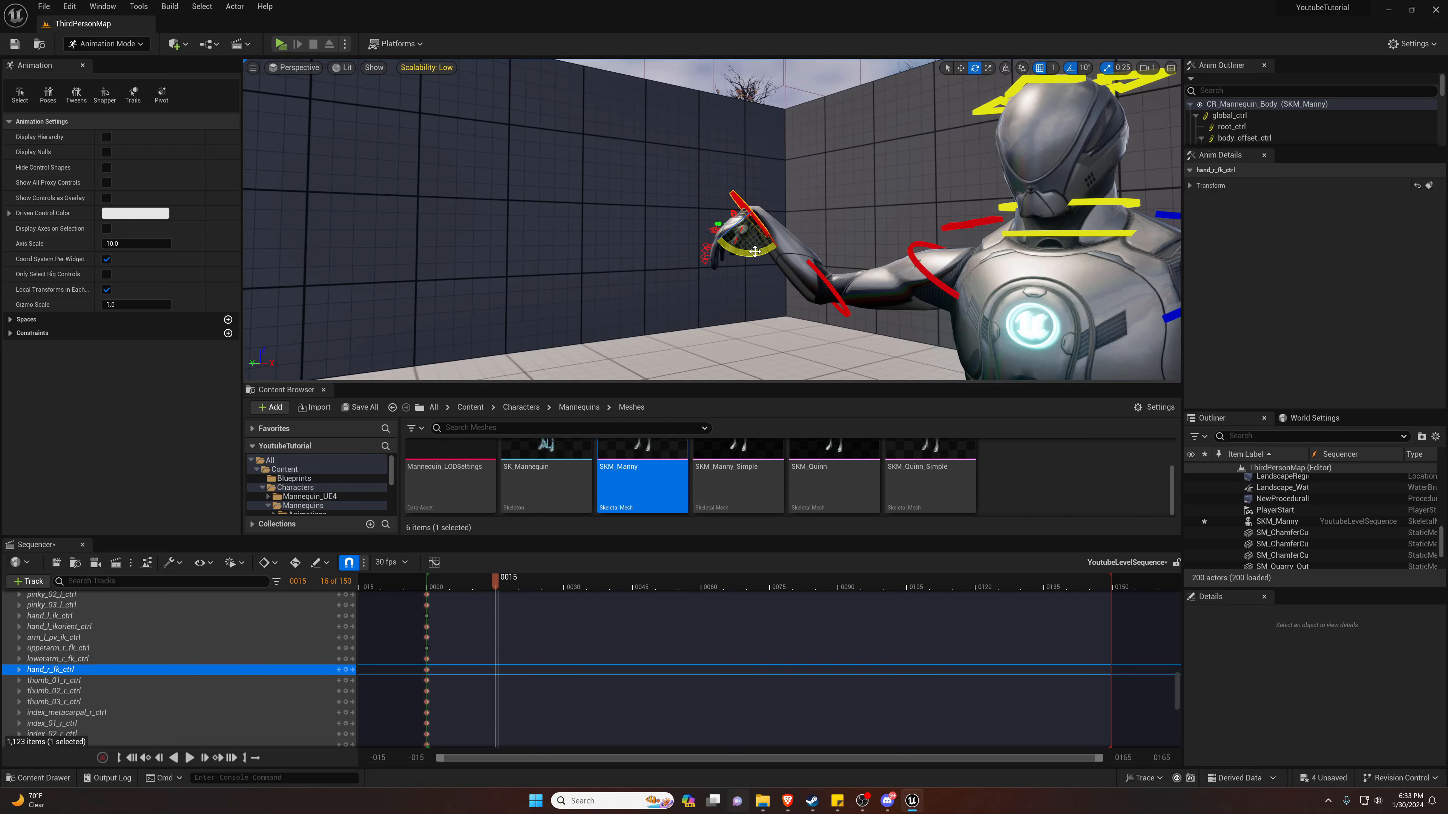
mouse_move(755, 251)
left_mouse_down()
mouse_move(693, 251)
mouse_move(741, 251)
left_mouse_up()
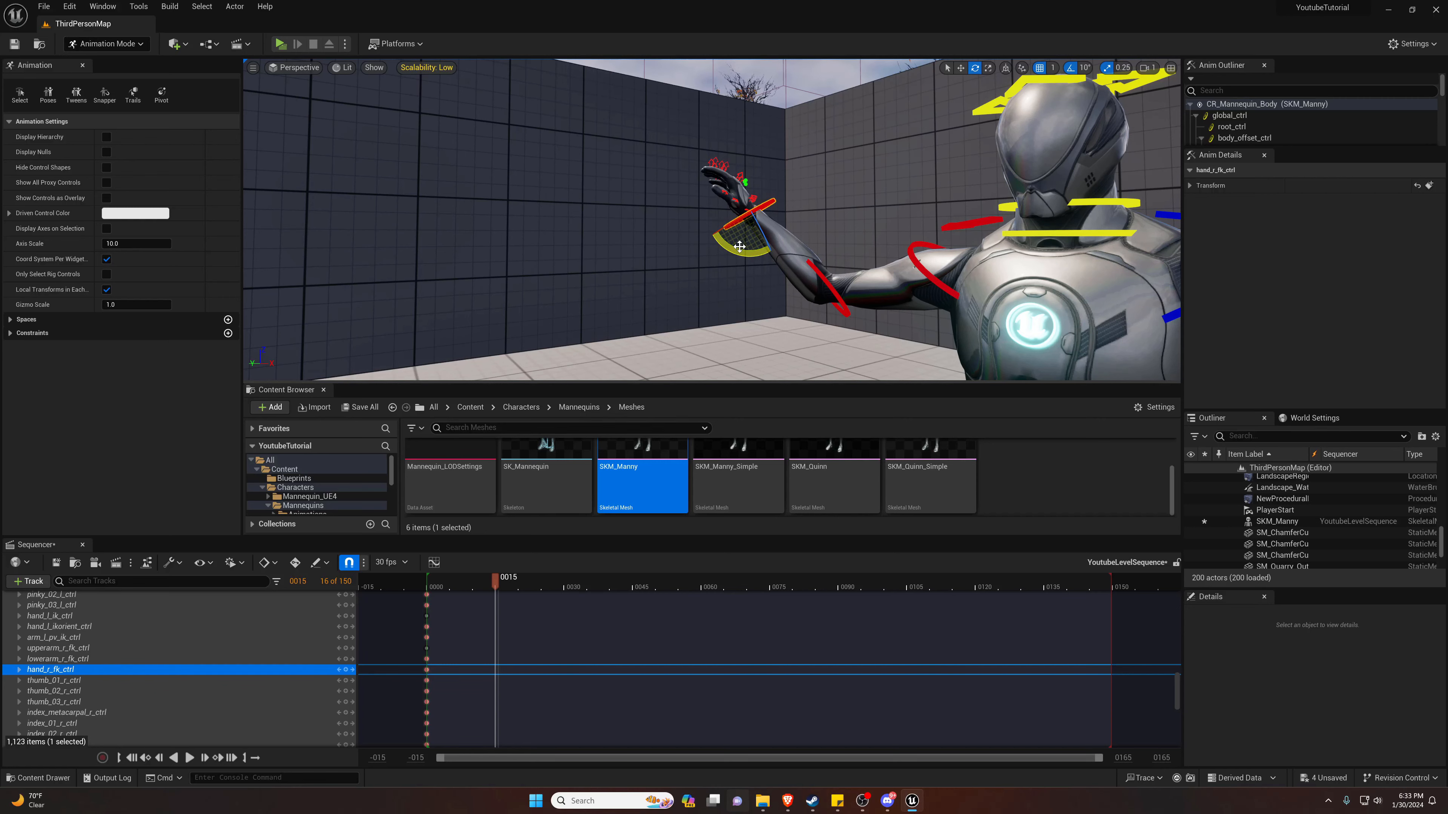
Rotate the right hand control about a second axis to adjust the hand's tilt as seen from the side.
left_click_drag(744, 287, 627, 342)
key("w")
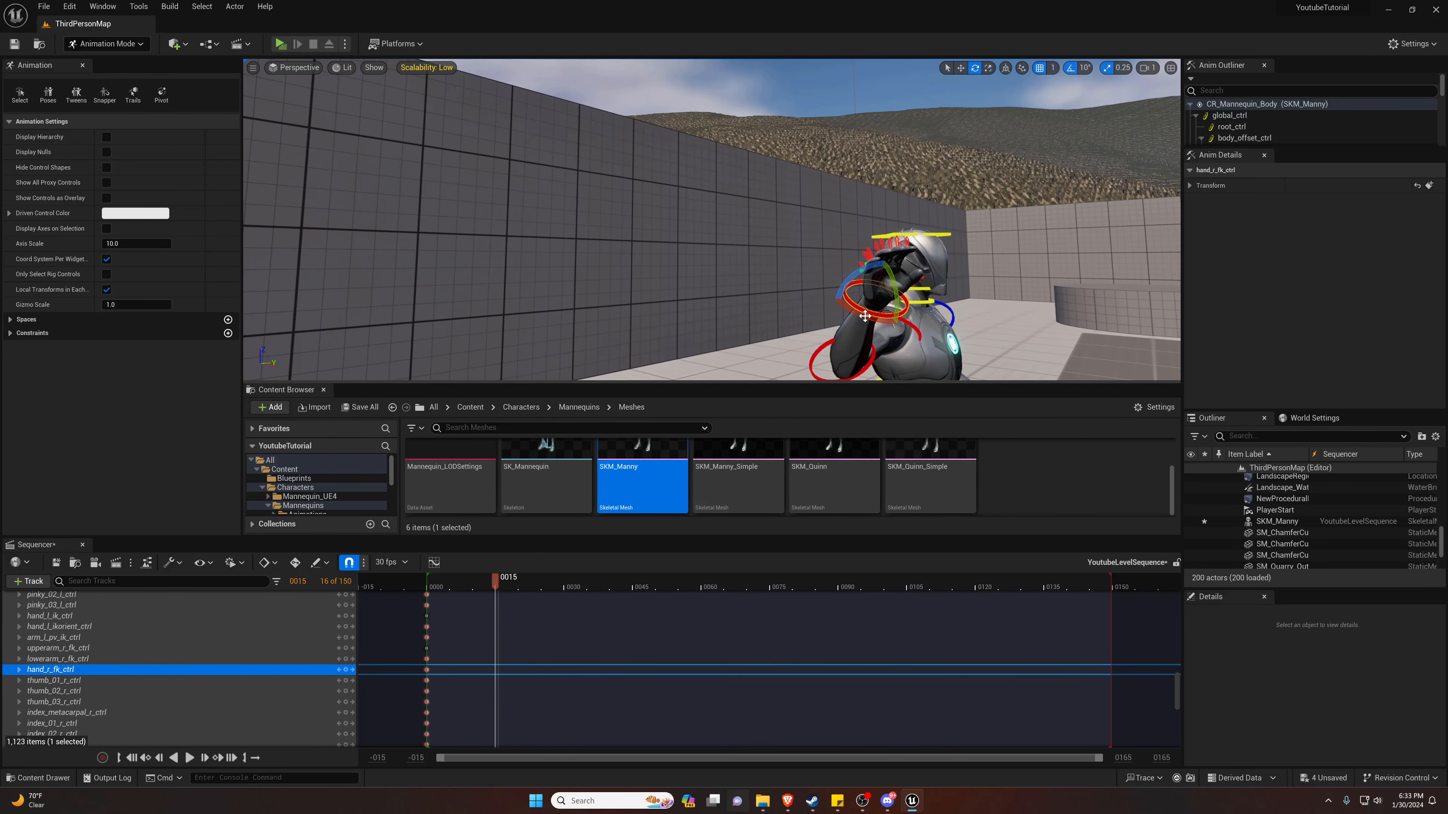
left_click_drag(864, 315, 850, 279)
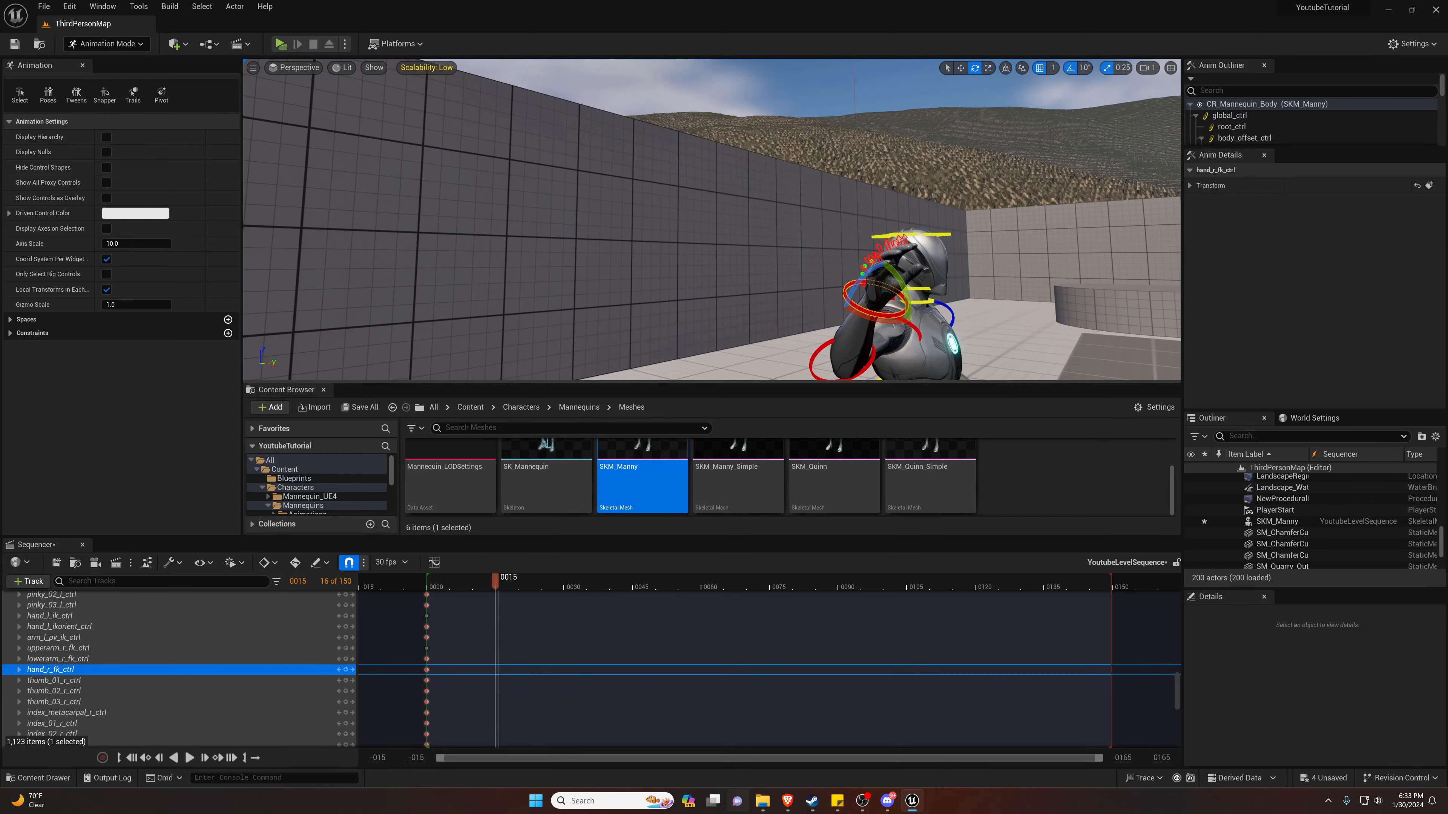
Move the right hand control backward toward the body, judging its depth from the mannequin's side.
left_click_drag(698, 353, 676, 371)
key("w")
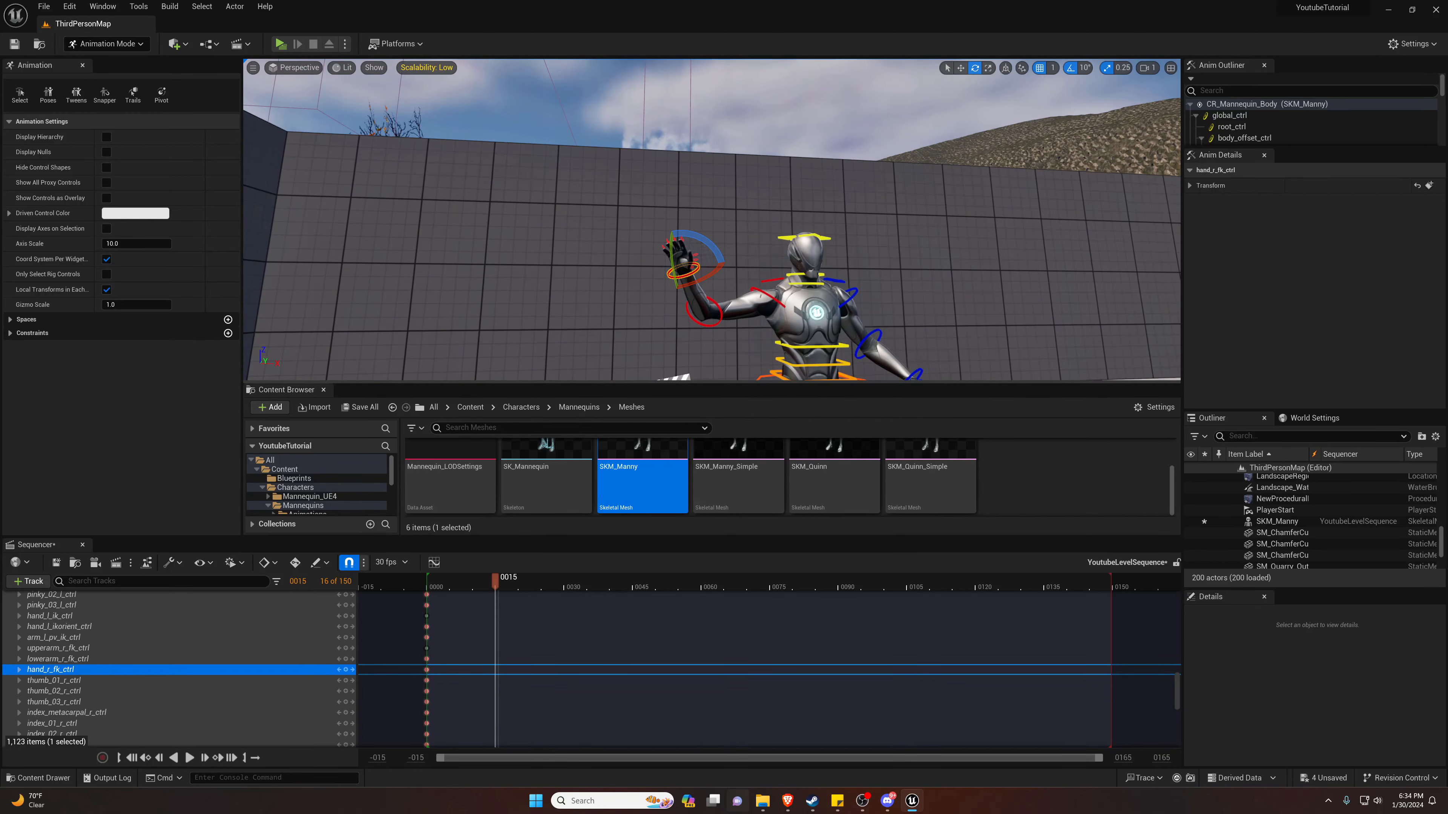
right_click_drag(727, 300, 919, 333)
key("a")
key("w")
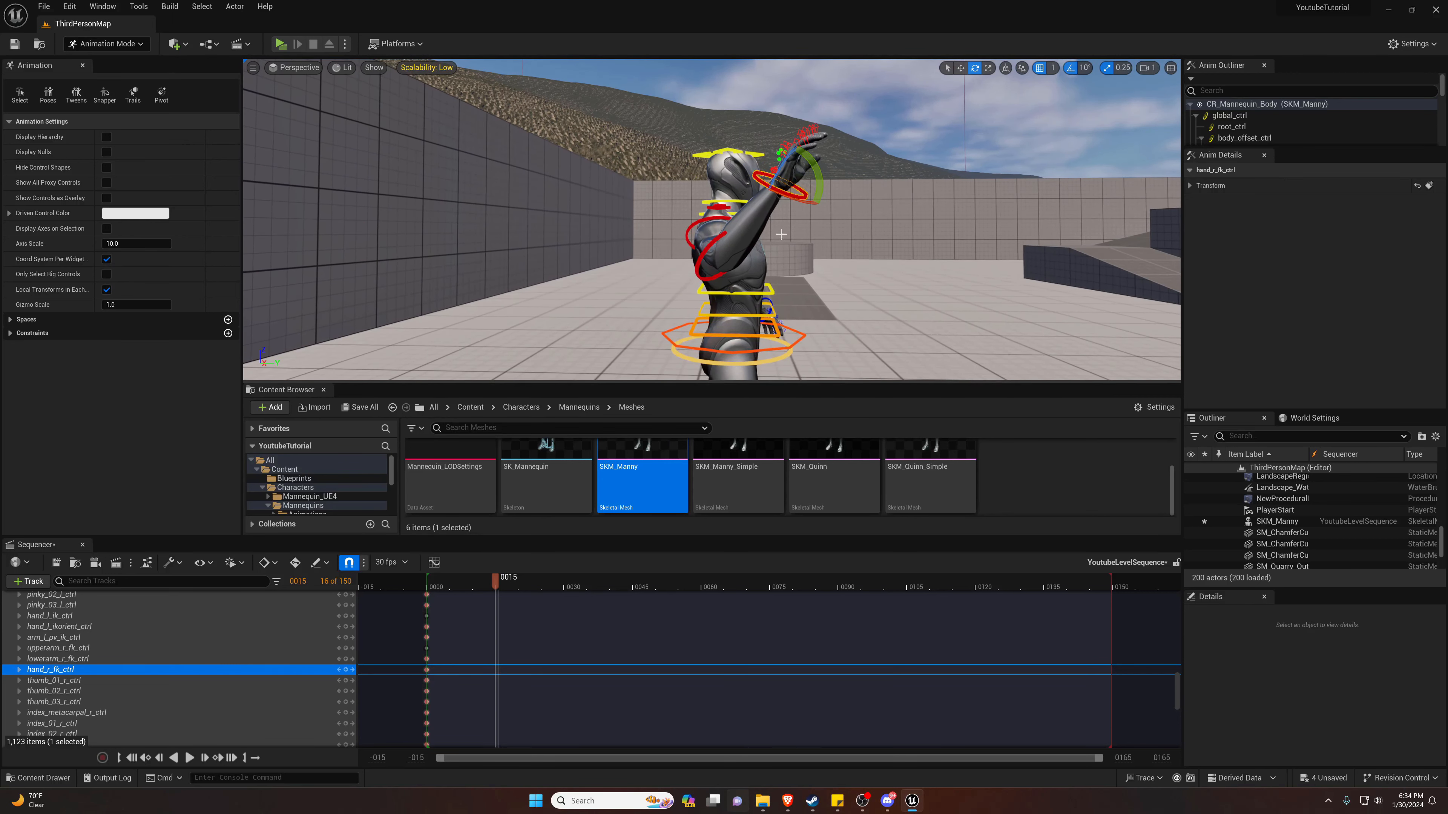
key("r")
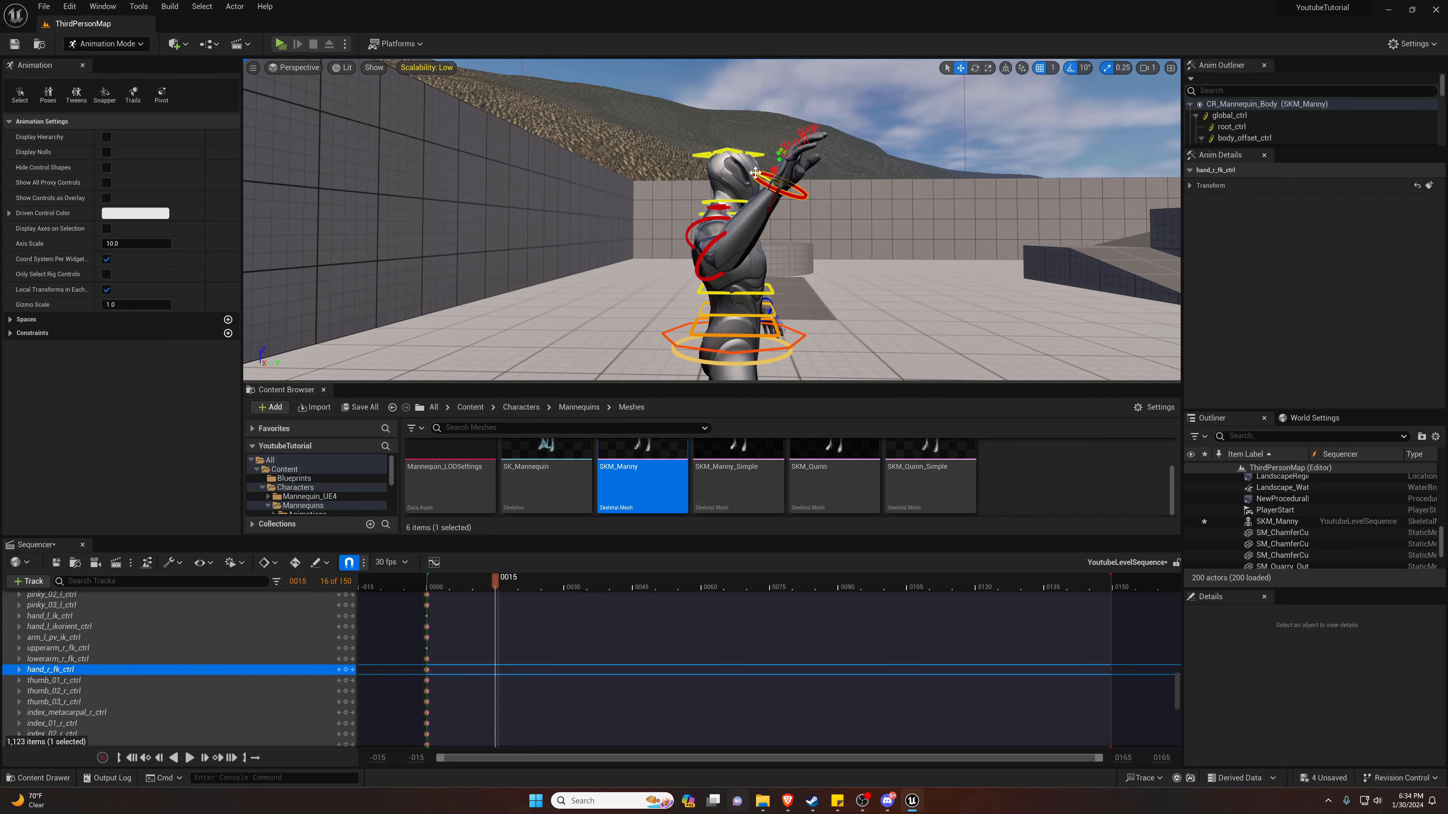
left_click_drag(754, 174, 723, 172)
Move the right hand control outward, away from the mannequin's head.
key("d")
right_click_drag(723, 172, 558, 174)
right_click_drag(801, 242, 718, 242)
key("w")
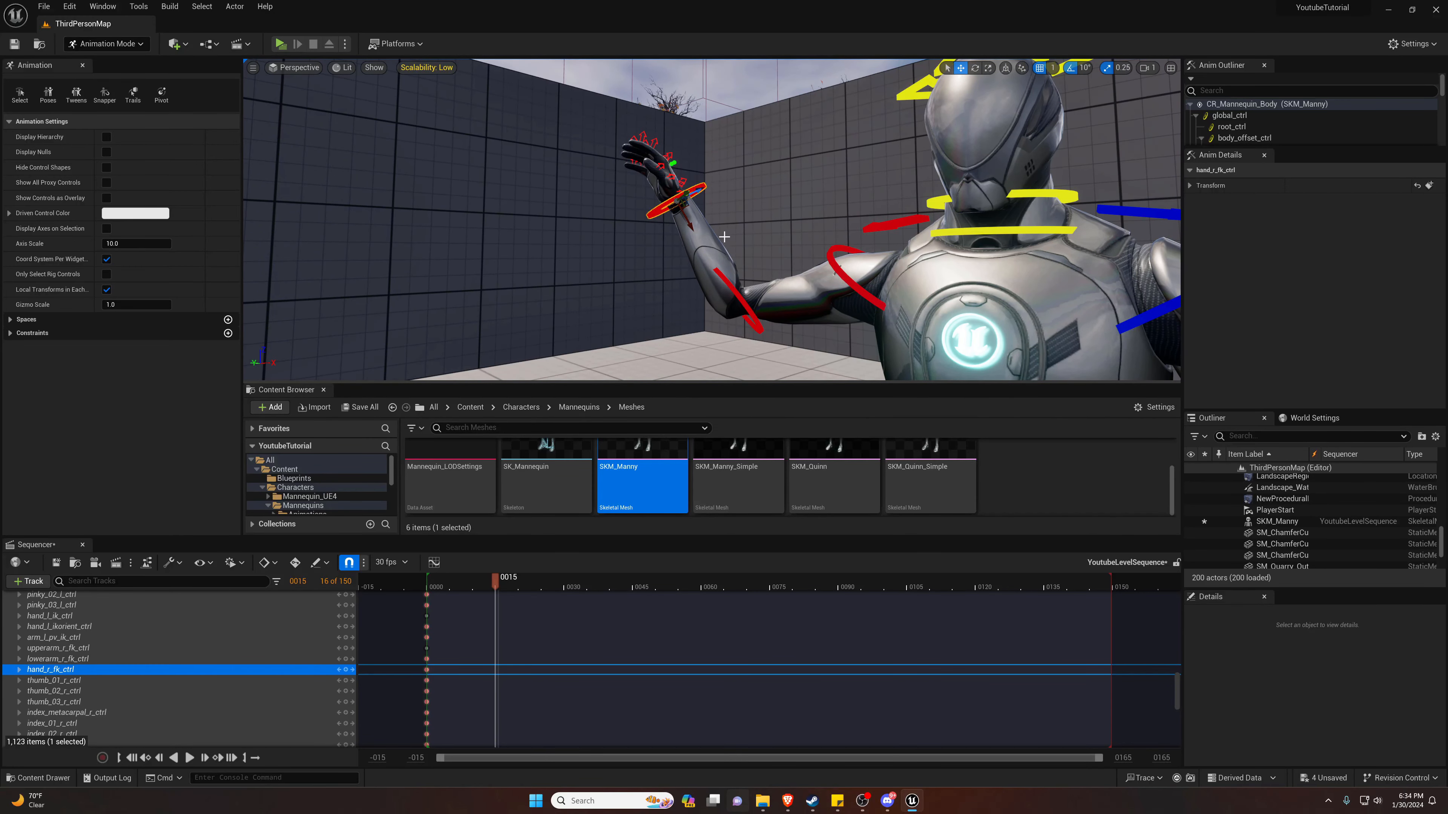
left_click_drag(687, 224, 657, 207)
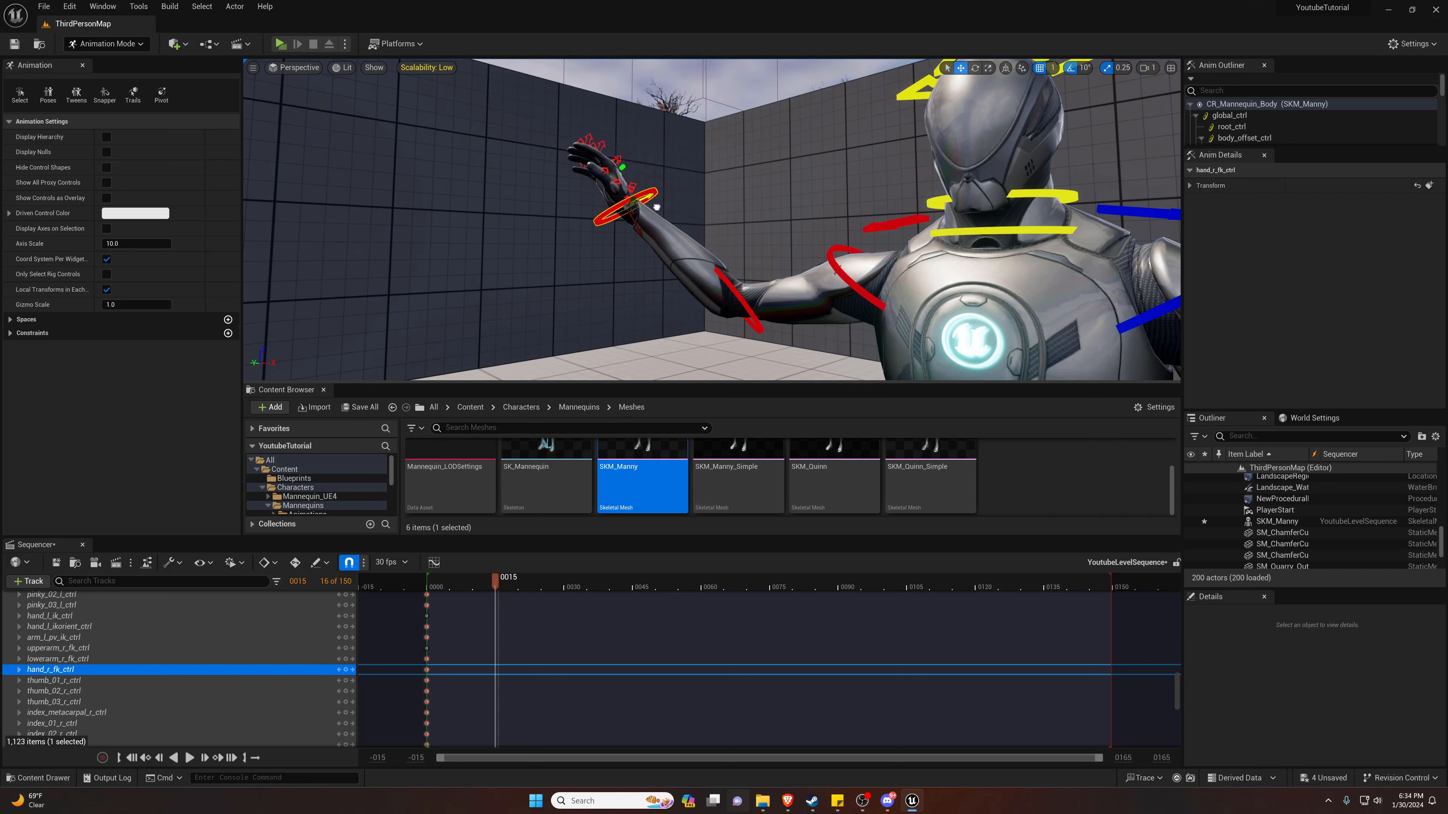
Rotate the right upper arm control until the forearm stands nearly upright in a waving pose.
key("e")
left_click(740, 298)
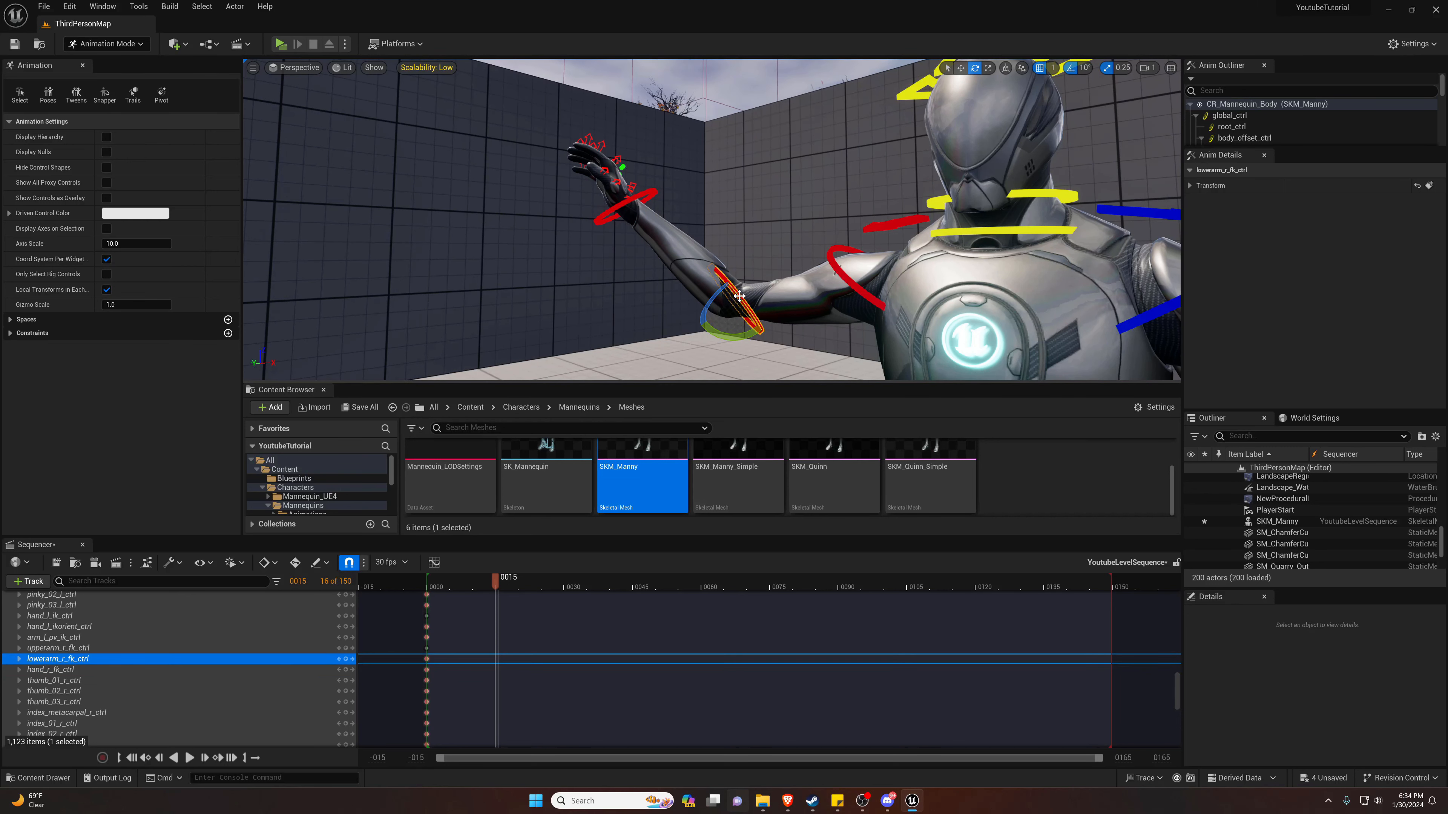
left_click_drag(739, 298, 816, 297)
left_click(865, 295)
left_click_drag(952, 293, 942, 286)
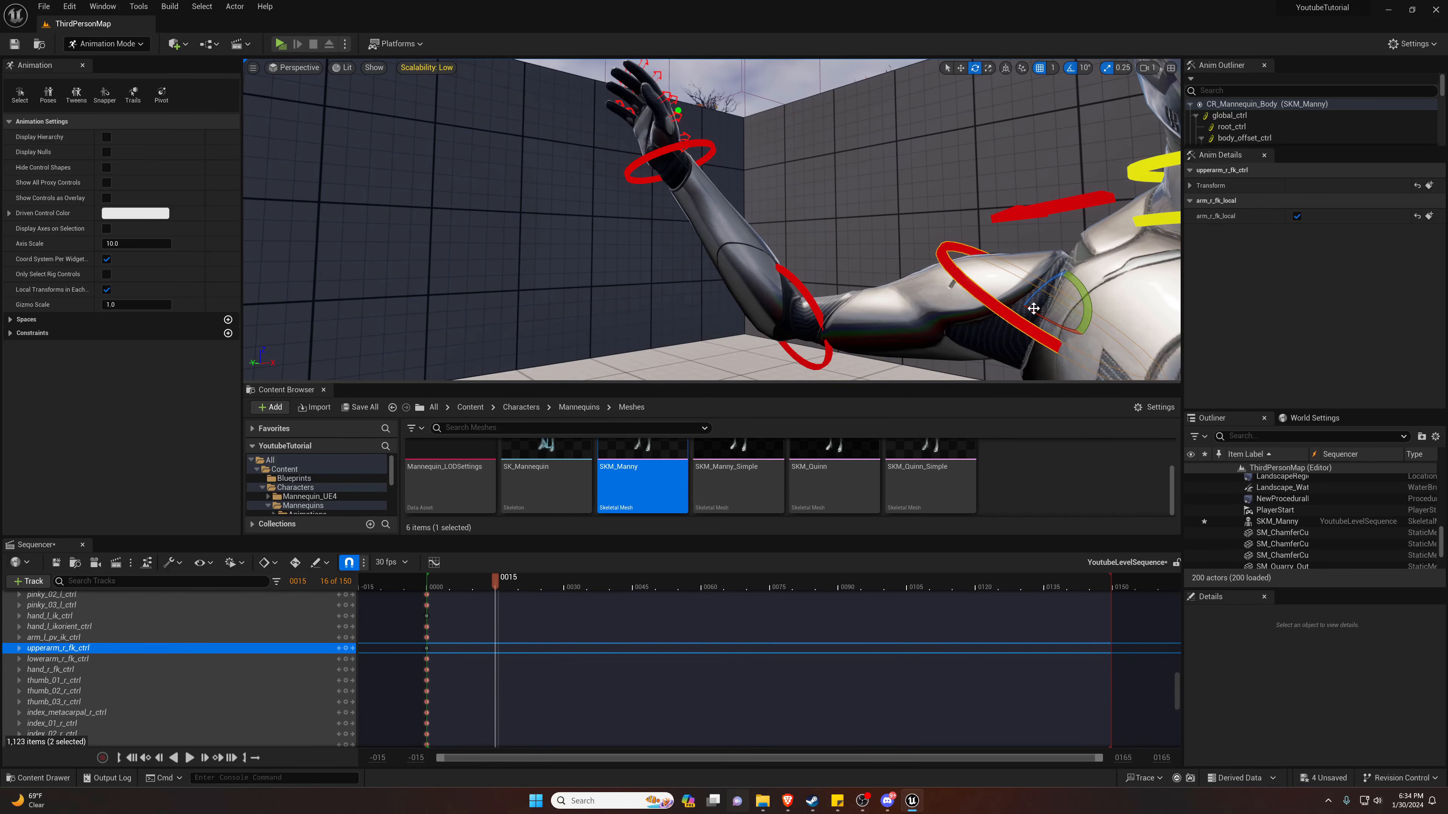
left_click_drag(1044, 317, 983, 286)
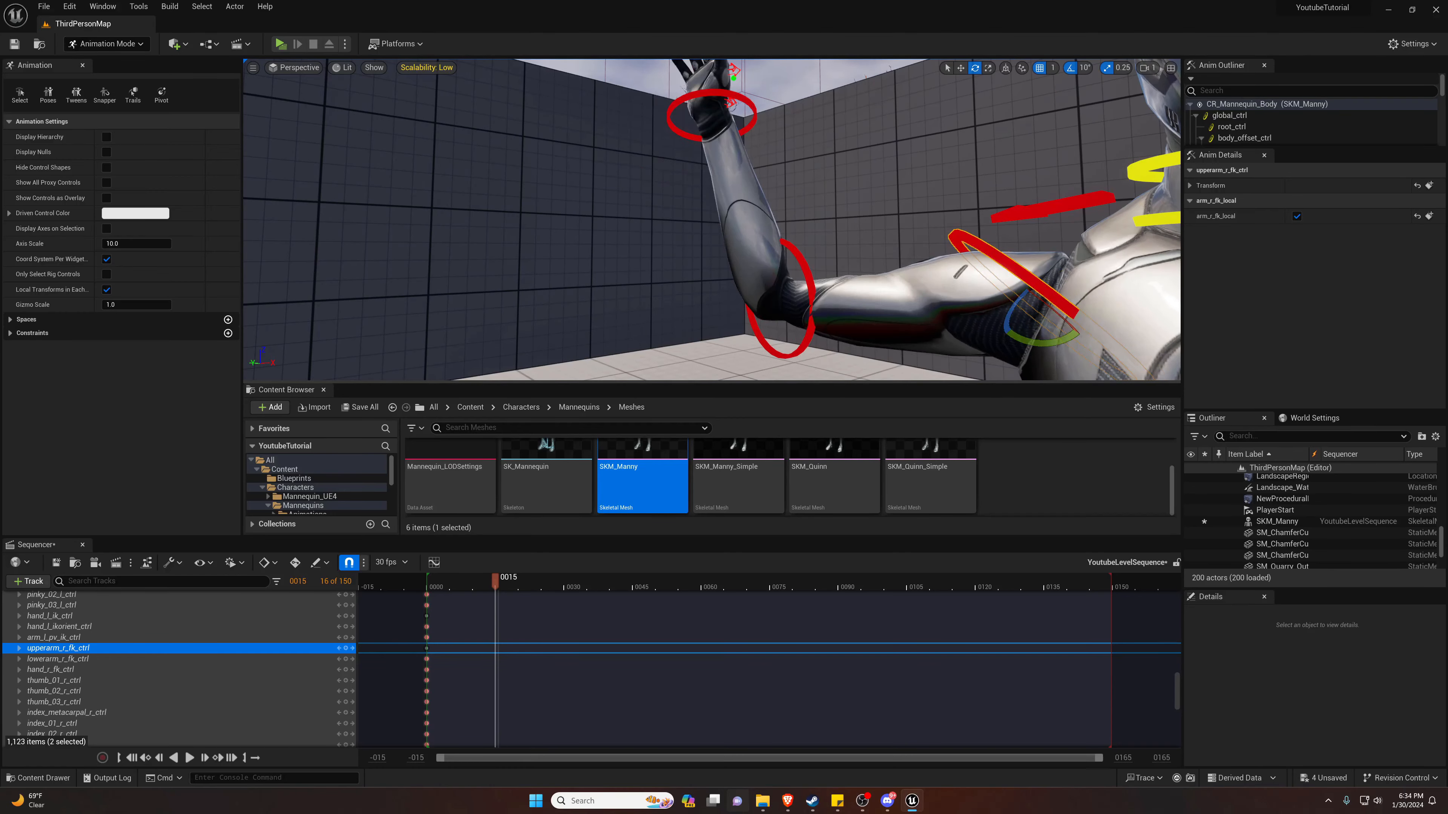
Add a keyframe for the raised-arm pose on the CR_Mannequin_Body track at frame 15.
right_click_drag(960, 272, 1020, 271)
key("s")
left_click(755, 191)
right_click_drag(754, 191, 799, 189)
key("w")
right_click_drag(627, 218, 599, 218)
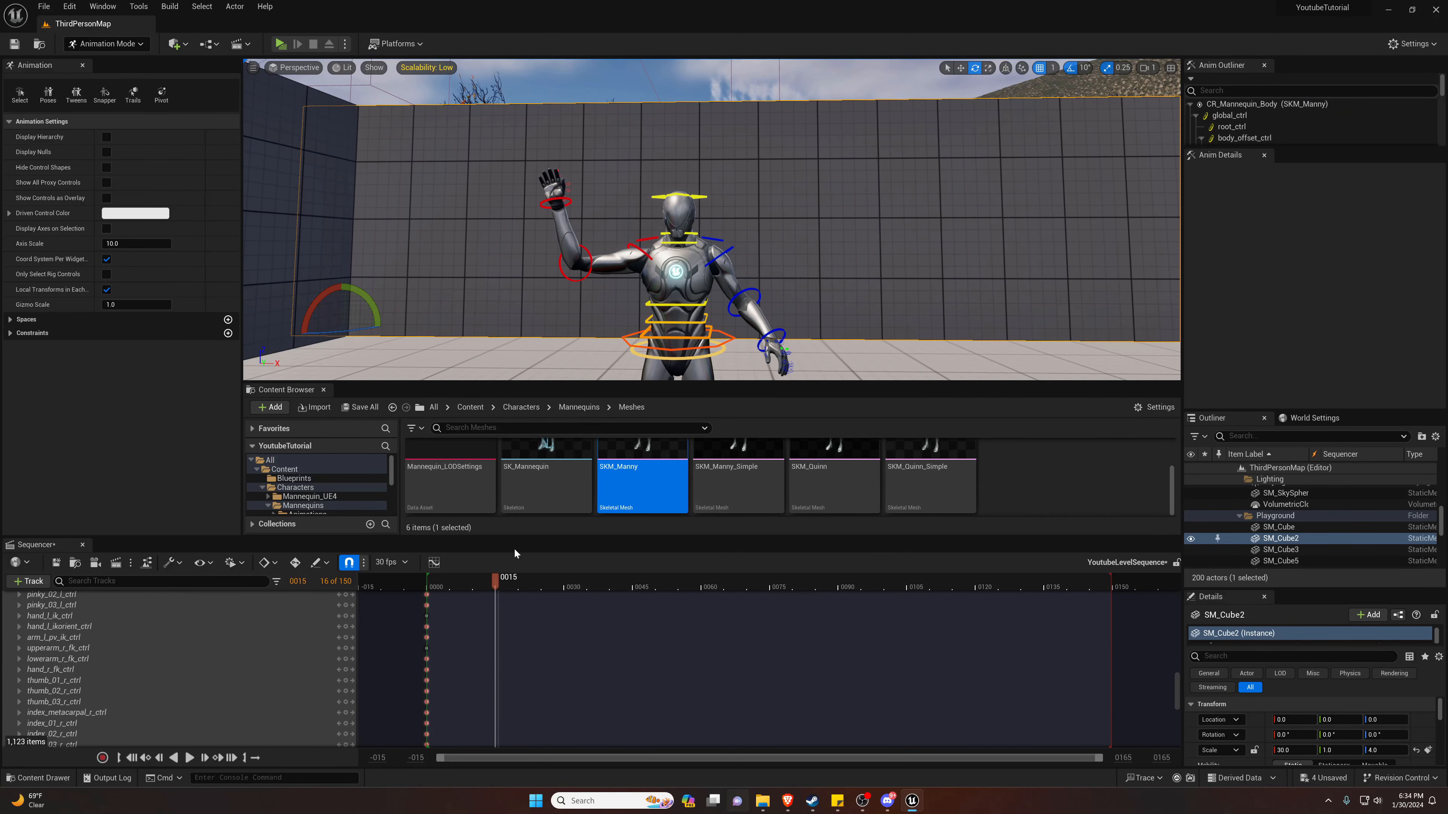
scroll(315, 622, "up", 5)
scroll(315, 622, "up", 10)
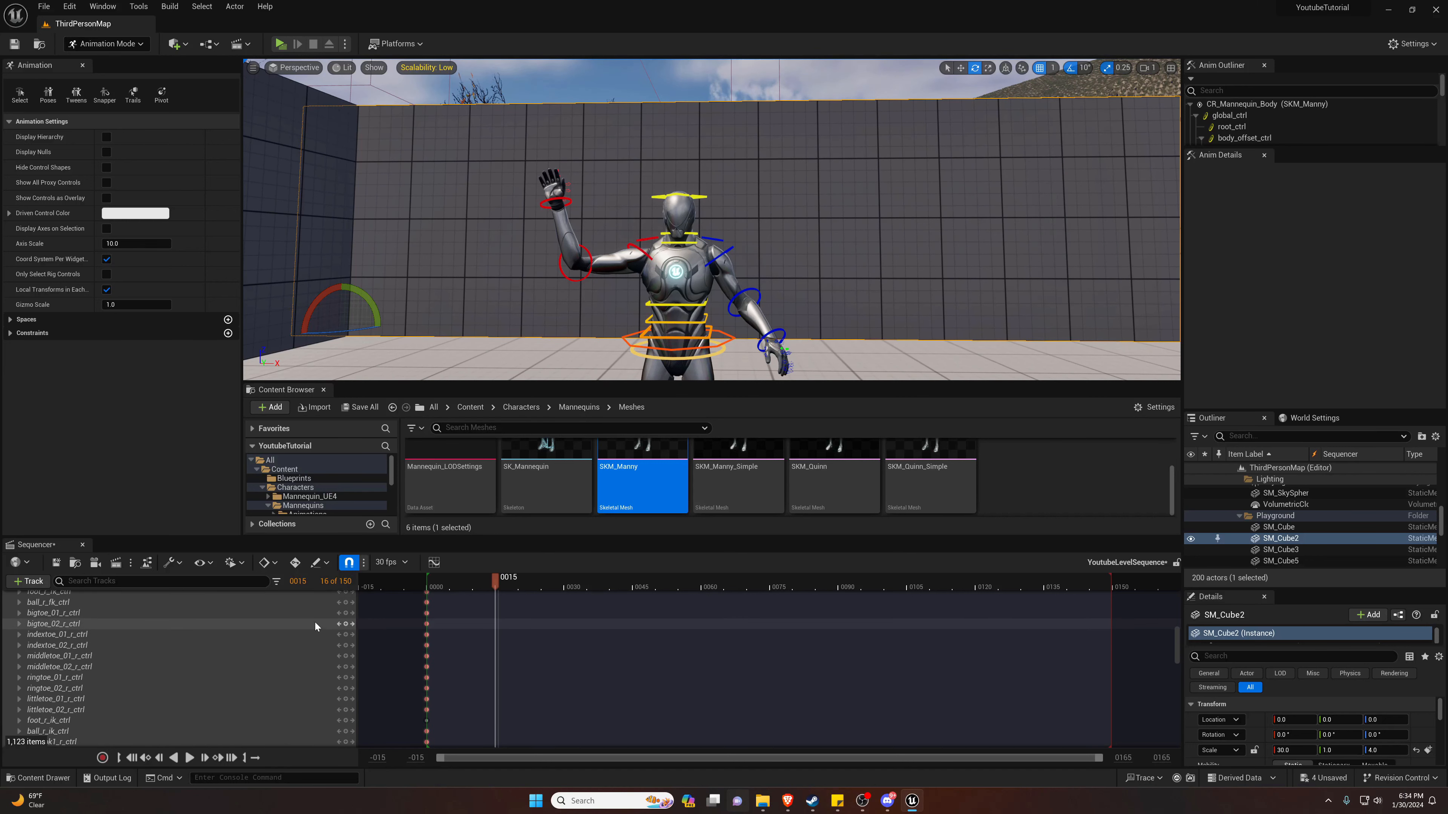
left_click(342, 626)
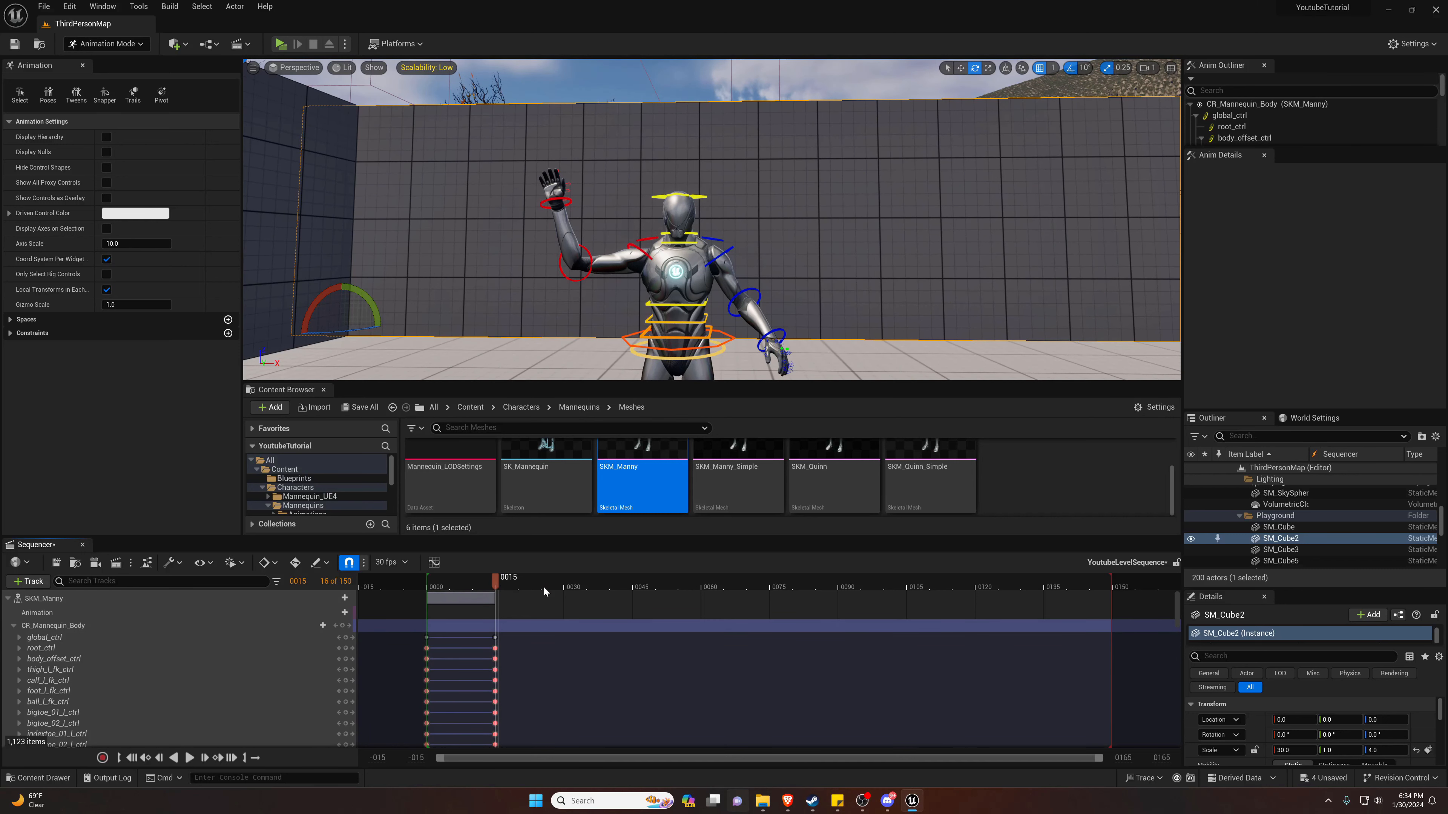
Move the playhead to frame 30 and copy the body controls' frame 0 keyframes to it.
mouse_move(677, 290)
right_mouse_down()
mouse_move(647, 277)
mouse_move(677, 289)
right_mouse_up()
key("w")
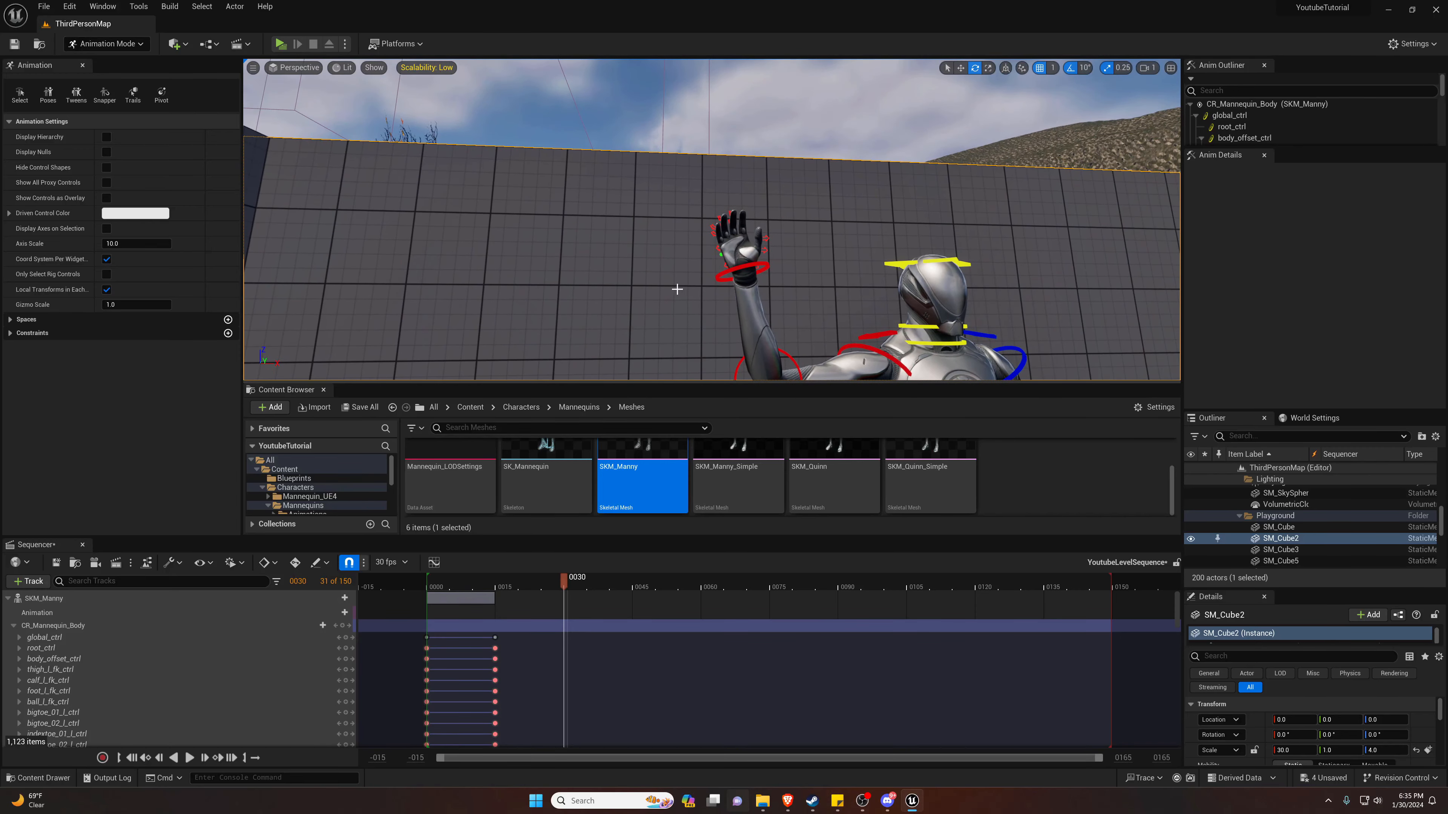
left_click(740, 258)
mouse_move(742, 253)
right_mouse_down()
mouse_move(756, 231)
mouse_move(736, 320)
mouse_move(730, 263)
mouse_move(732, 342)
mouse_move(732, 243)
right_mouse_up()
key("w")
key("s")
key("w")
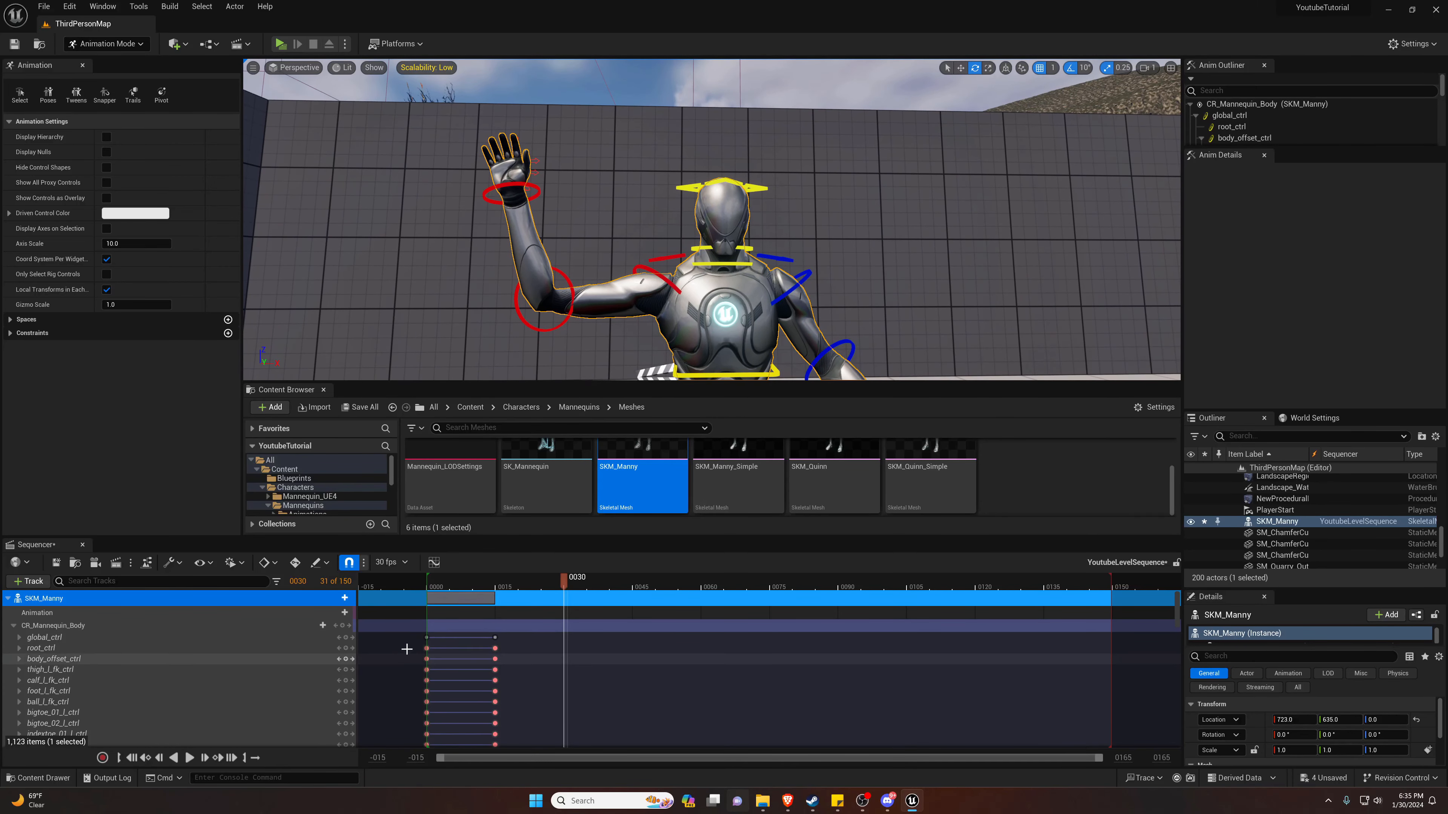
left_click_drag(406, 634, 440, 720)
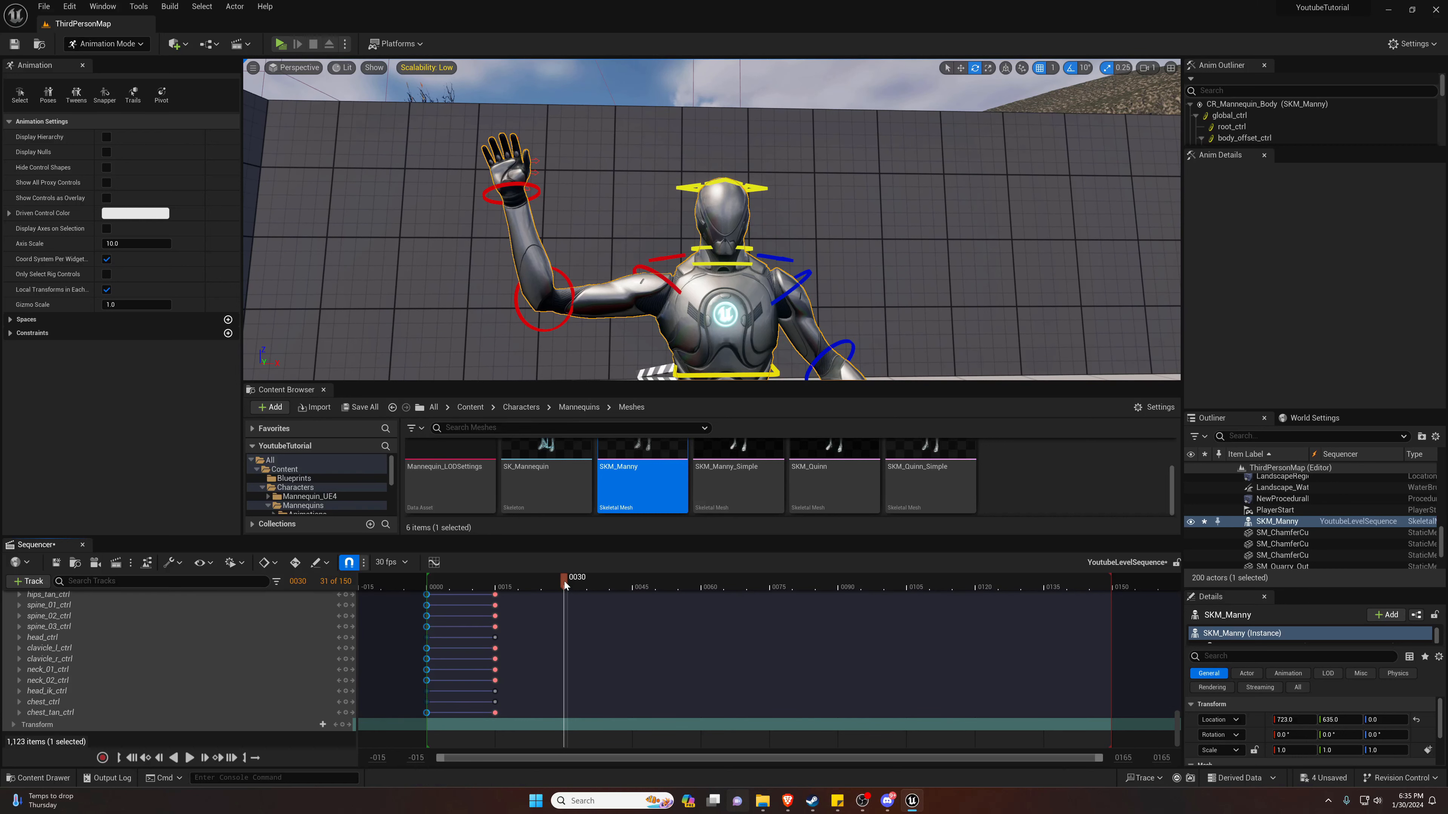
key("ctrl+v")
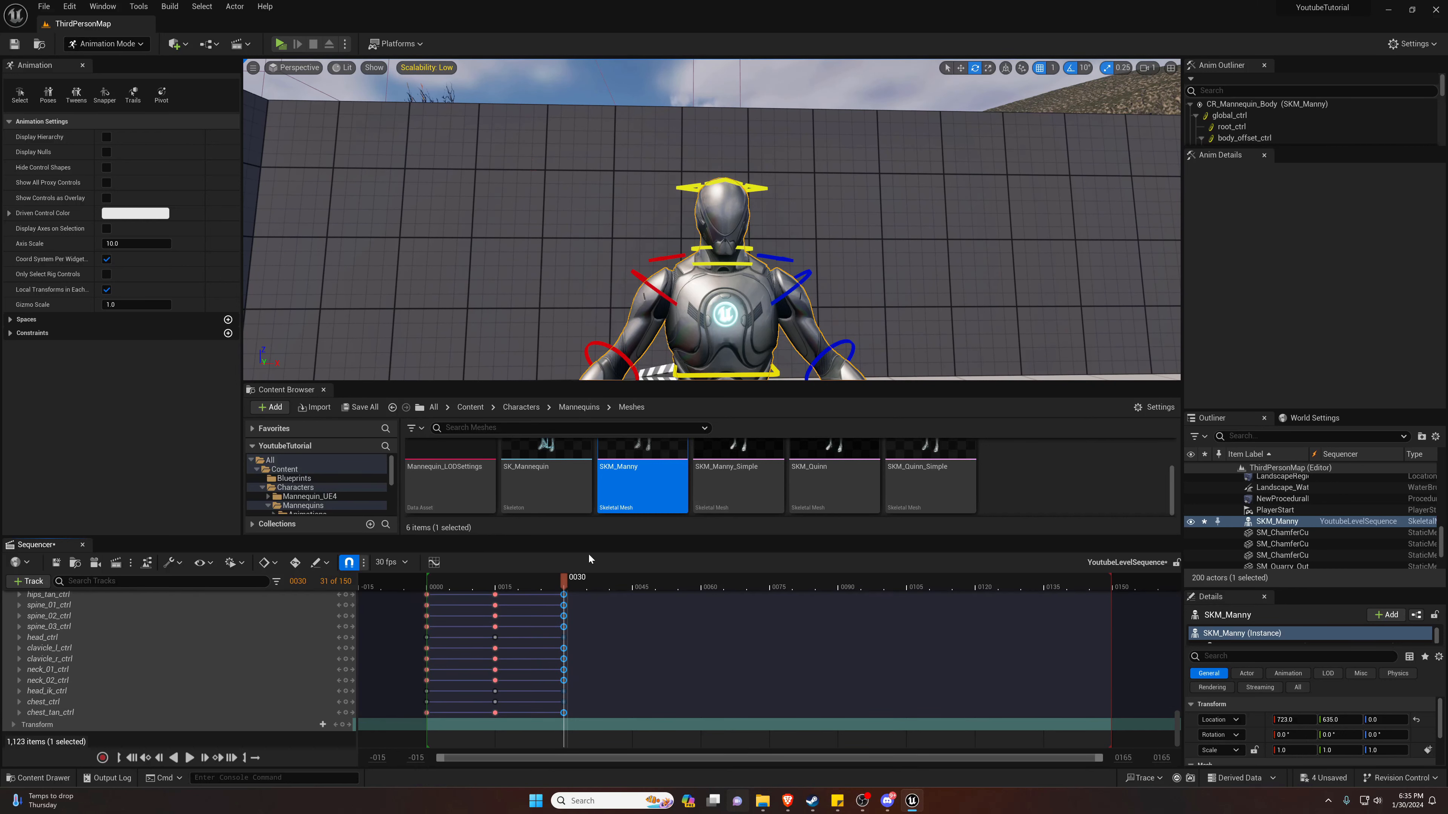
Scrub backward through the arm motion to frame 0 with the whole upper body in view.
left_click_drag(566, 580, 538, 580)
key("s")
right_click_drag(556, 308, 556, 336)
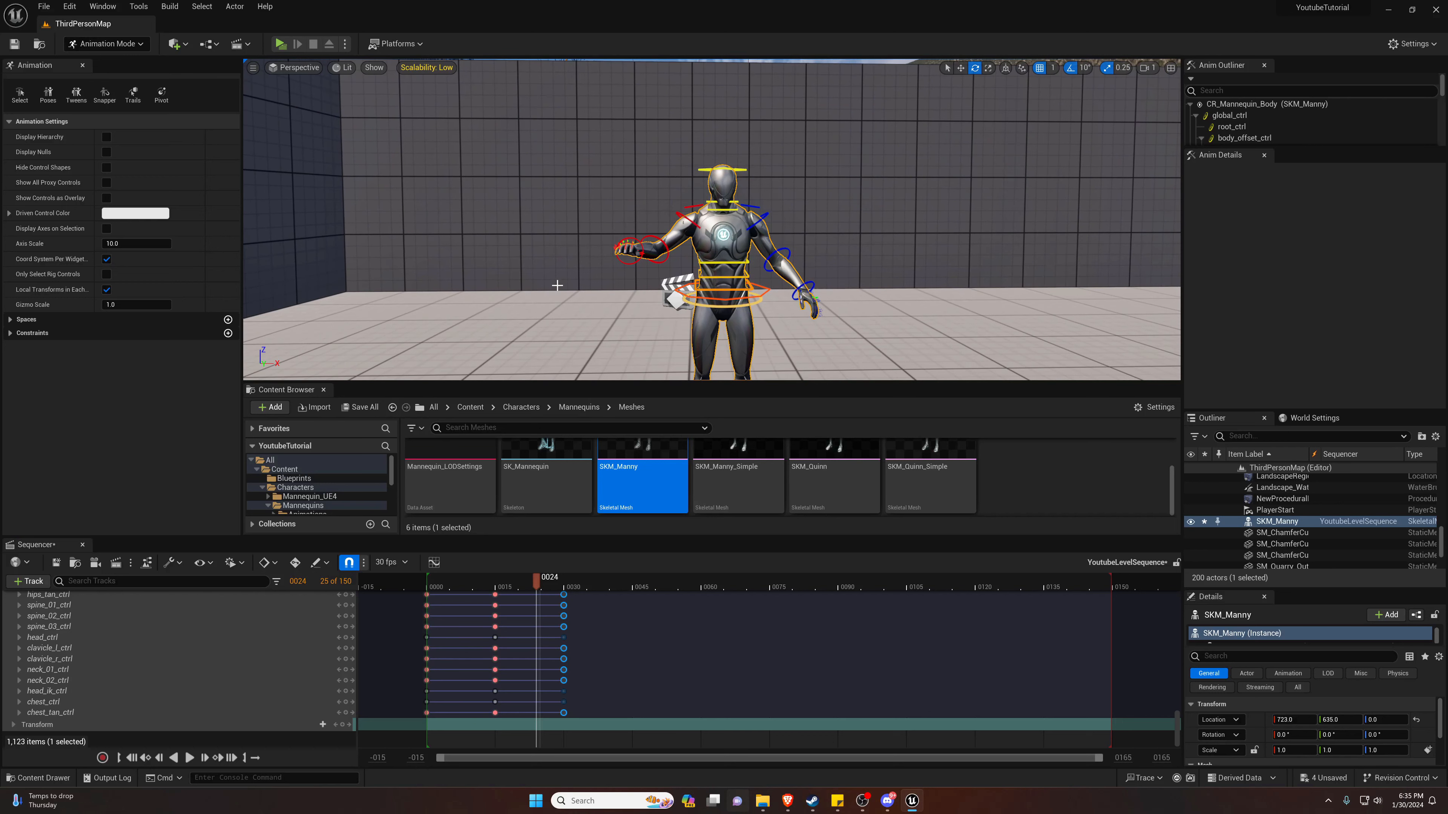
left_click_drag(530, 580, 428, 579)
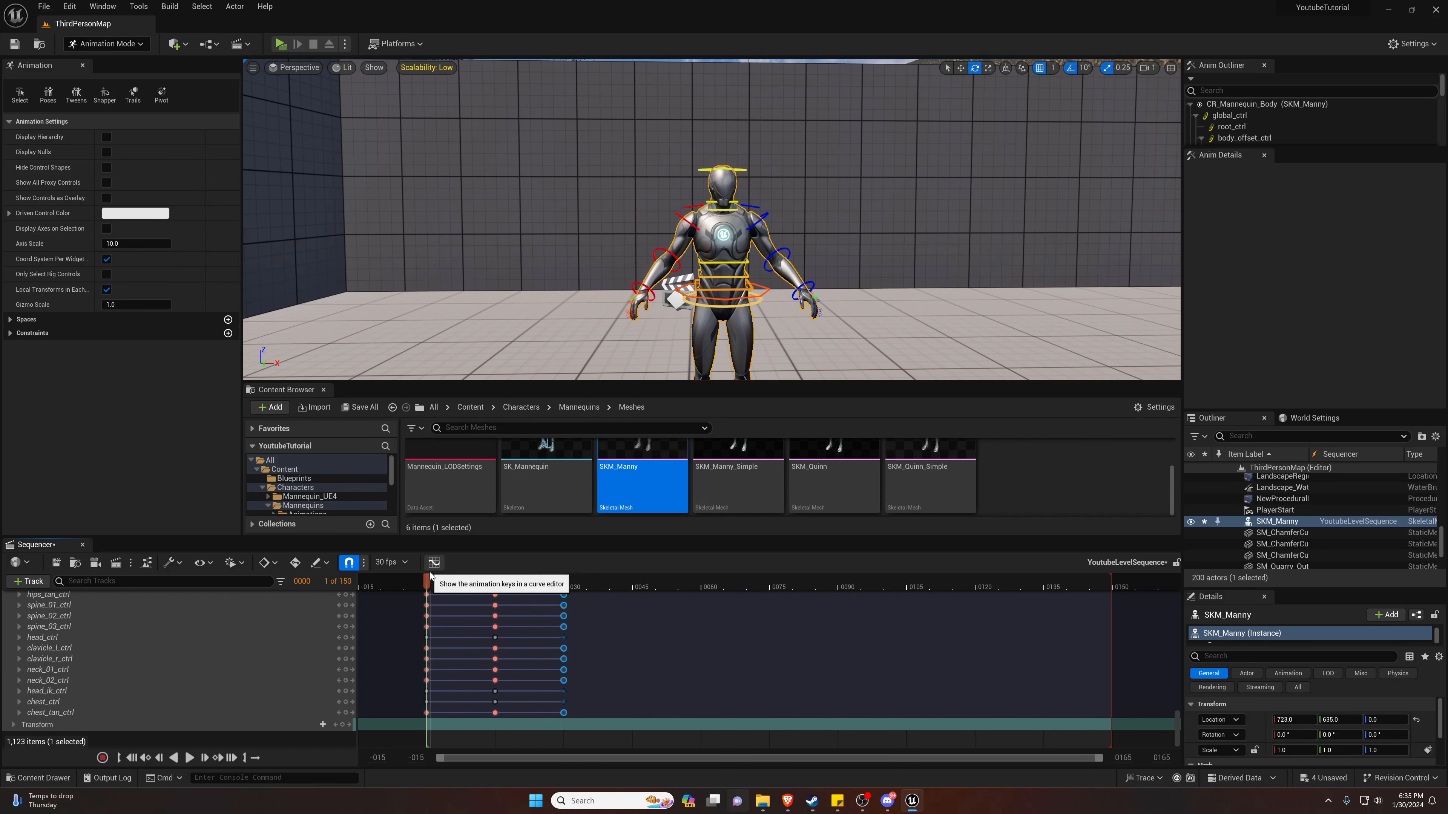
Play the sequence from its start several times to check the arm raising and lowering.
left_click(190, 757)
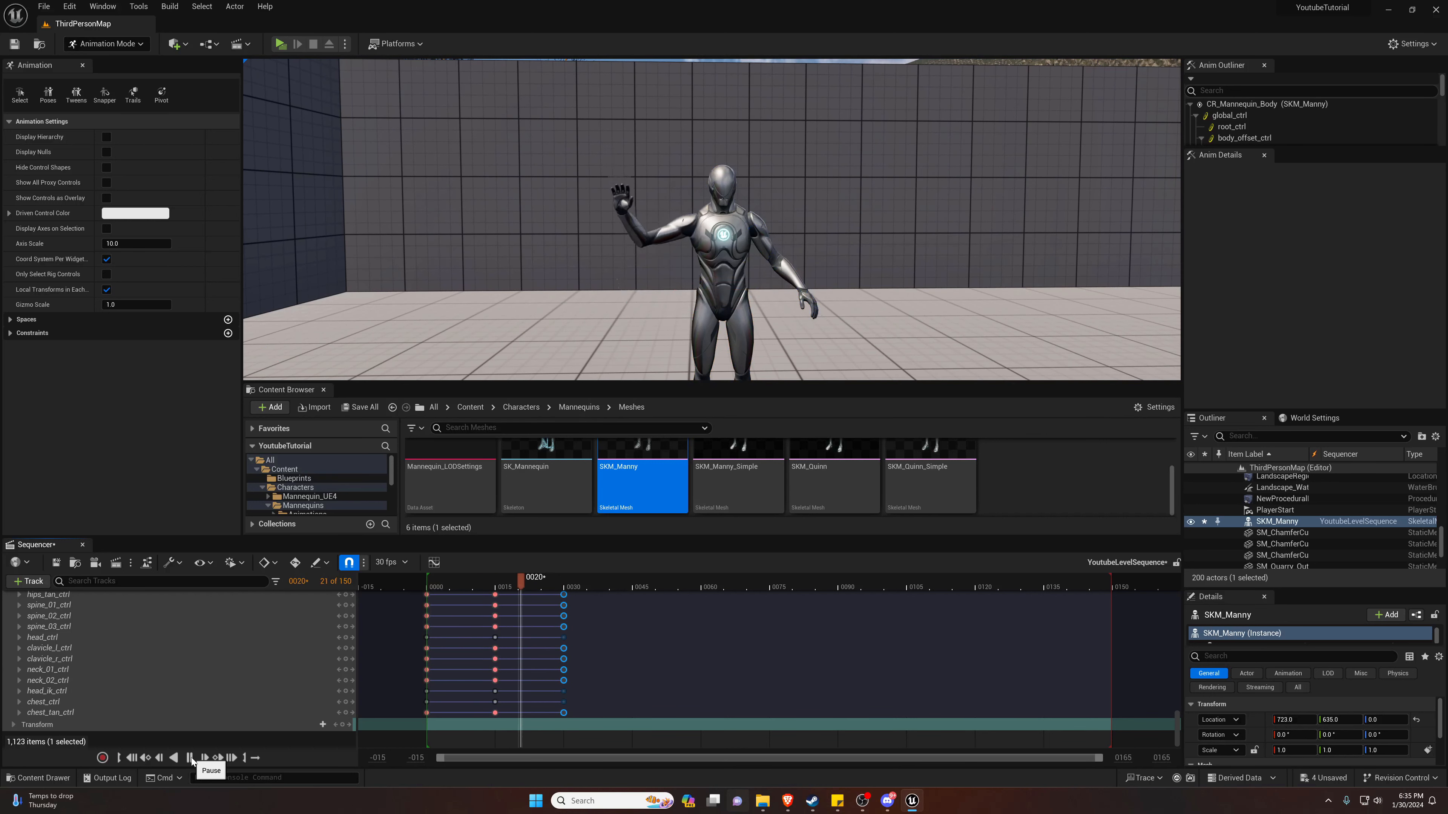
left_click(191, 758)
left_click(190, 757)
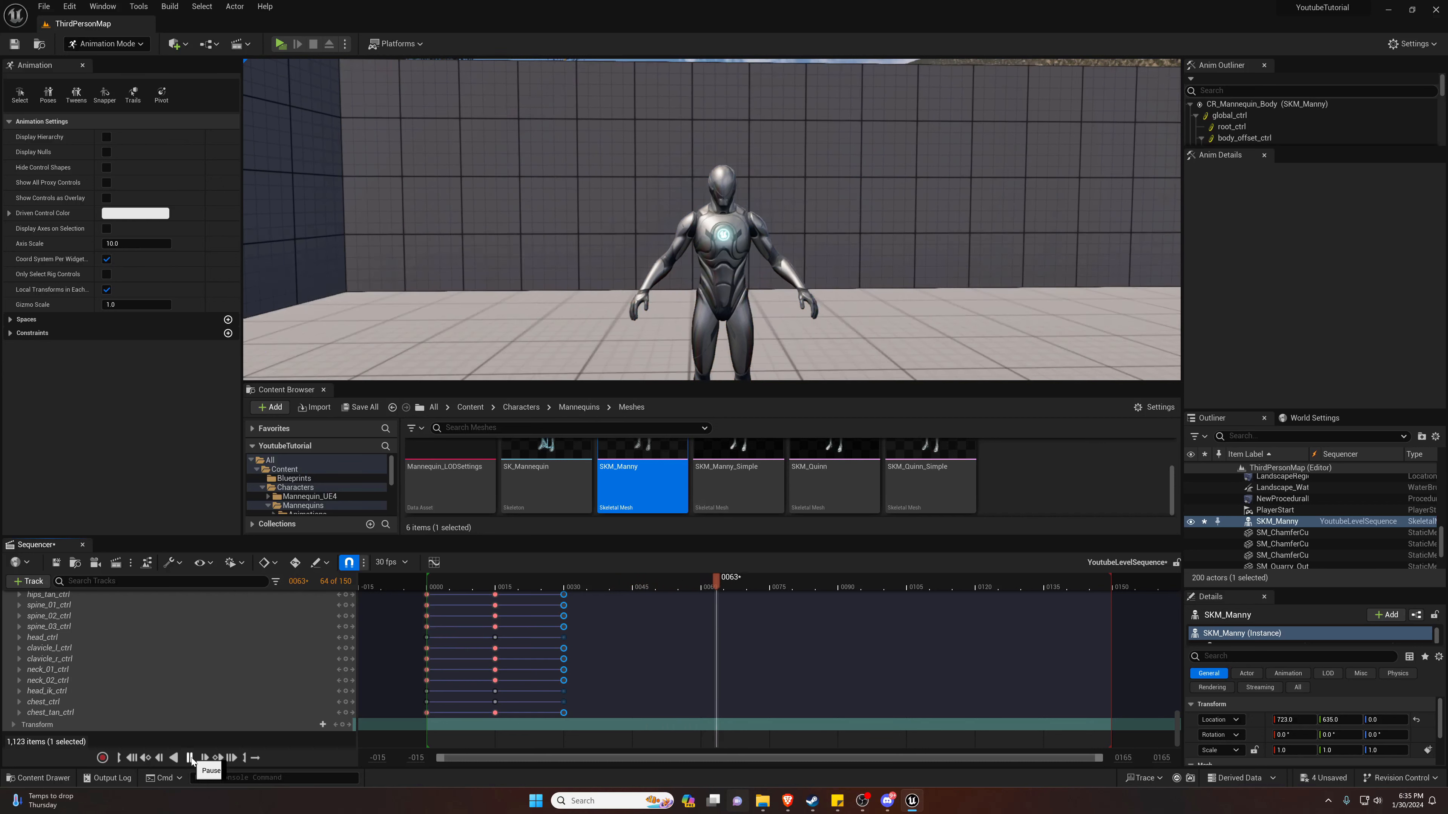
left_click(191, 759)
left_click_drag(473, 582, 428, 593)
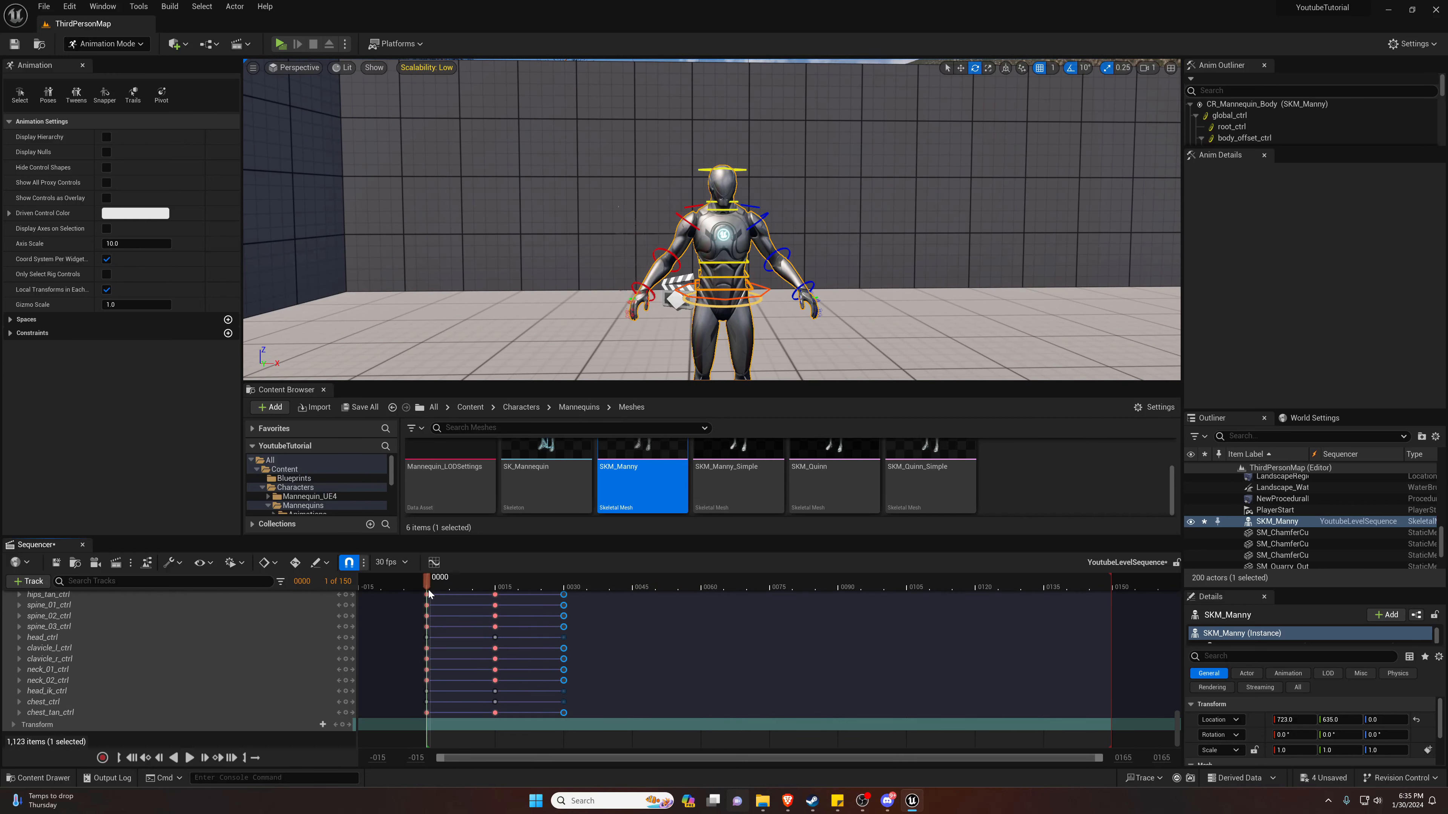
left_click(189, 758)
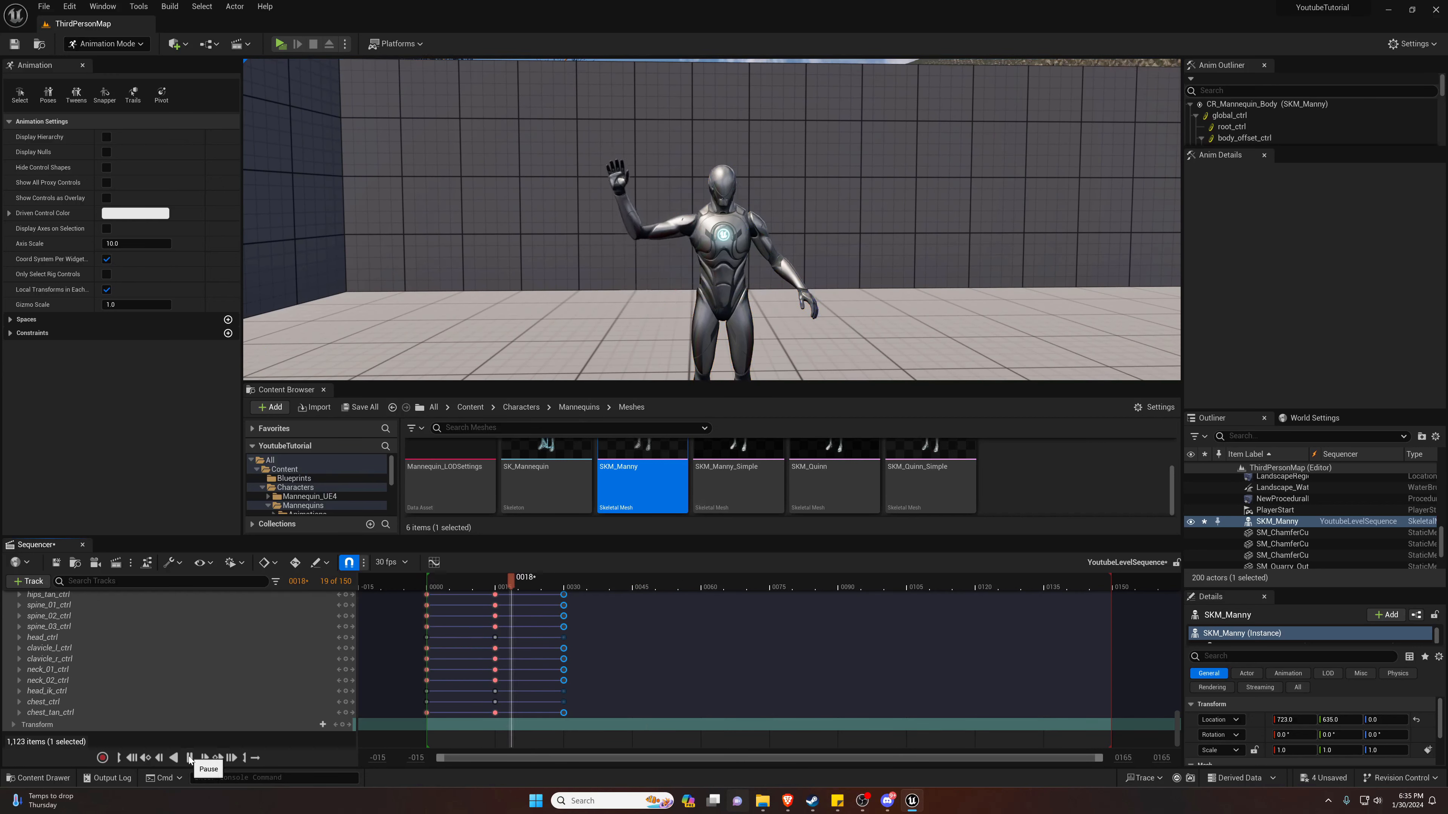
left_click(189, 757)
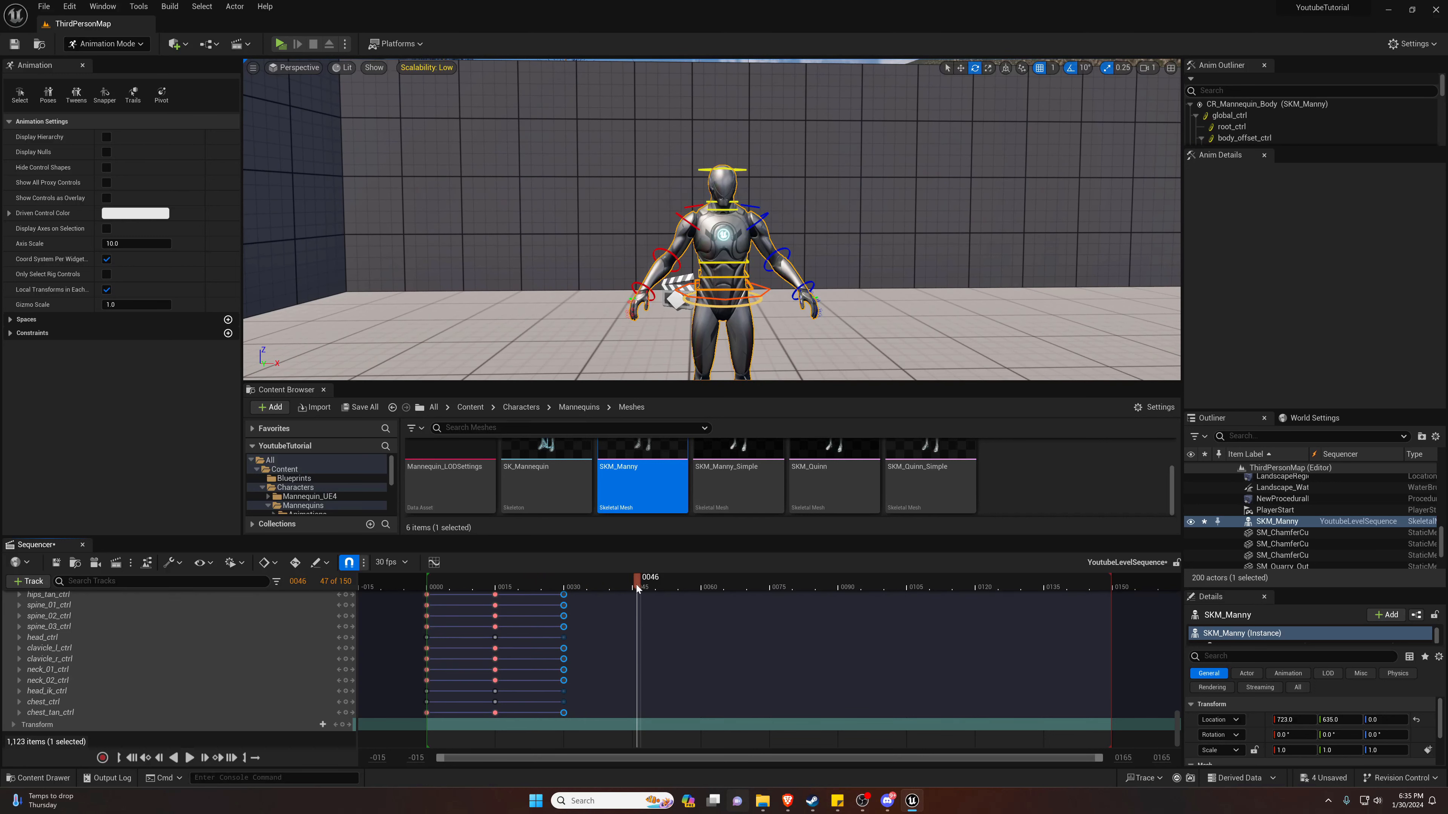
left_click_drag(637, 588, 419, 587)
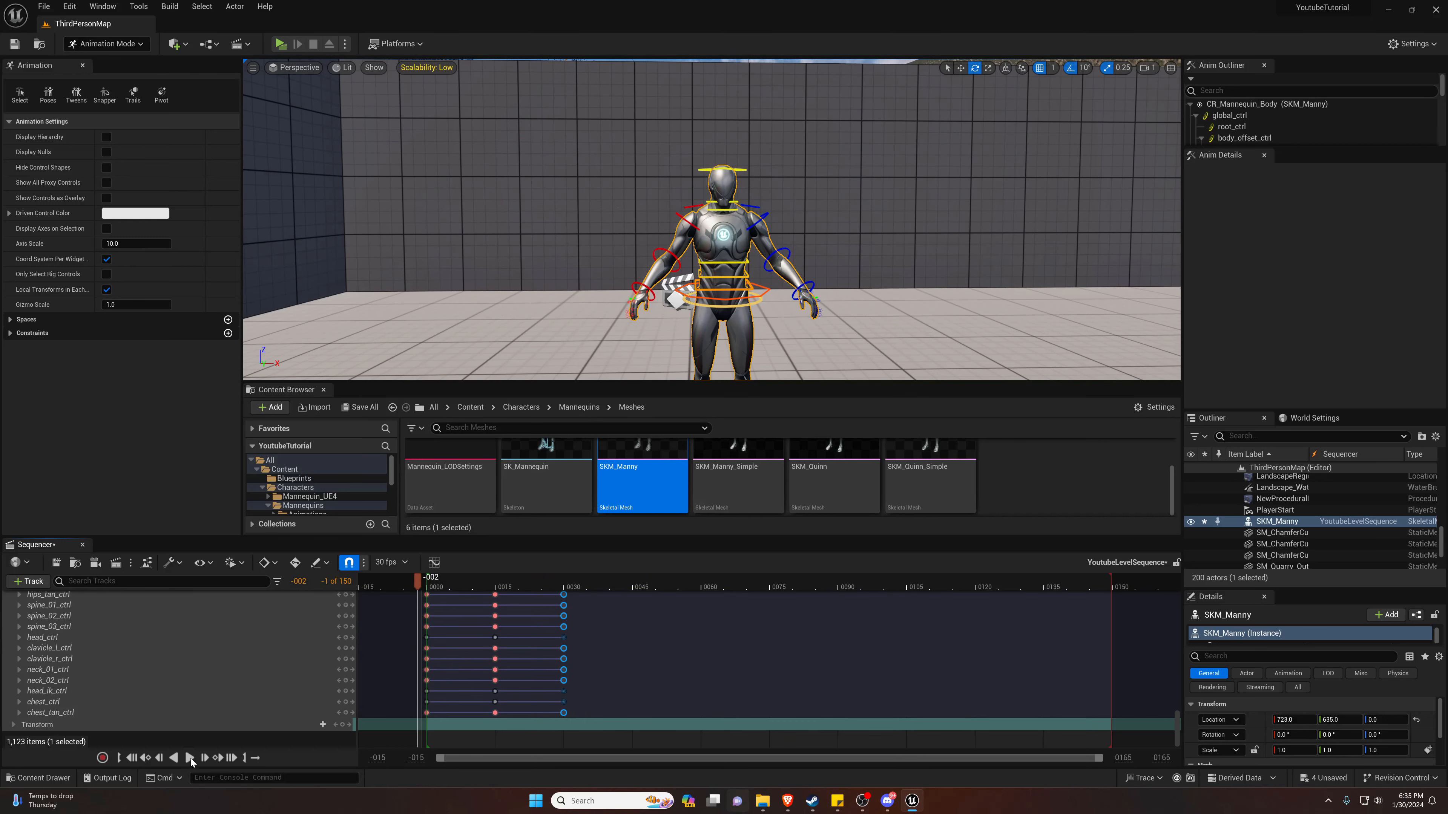
left_click(189, 758)
left_click(190, 758)
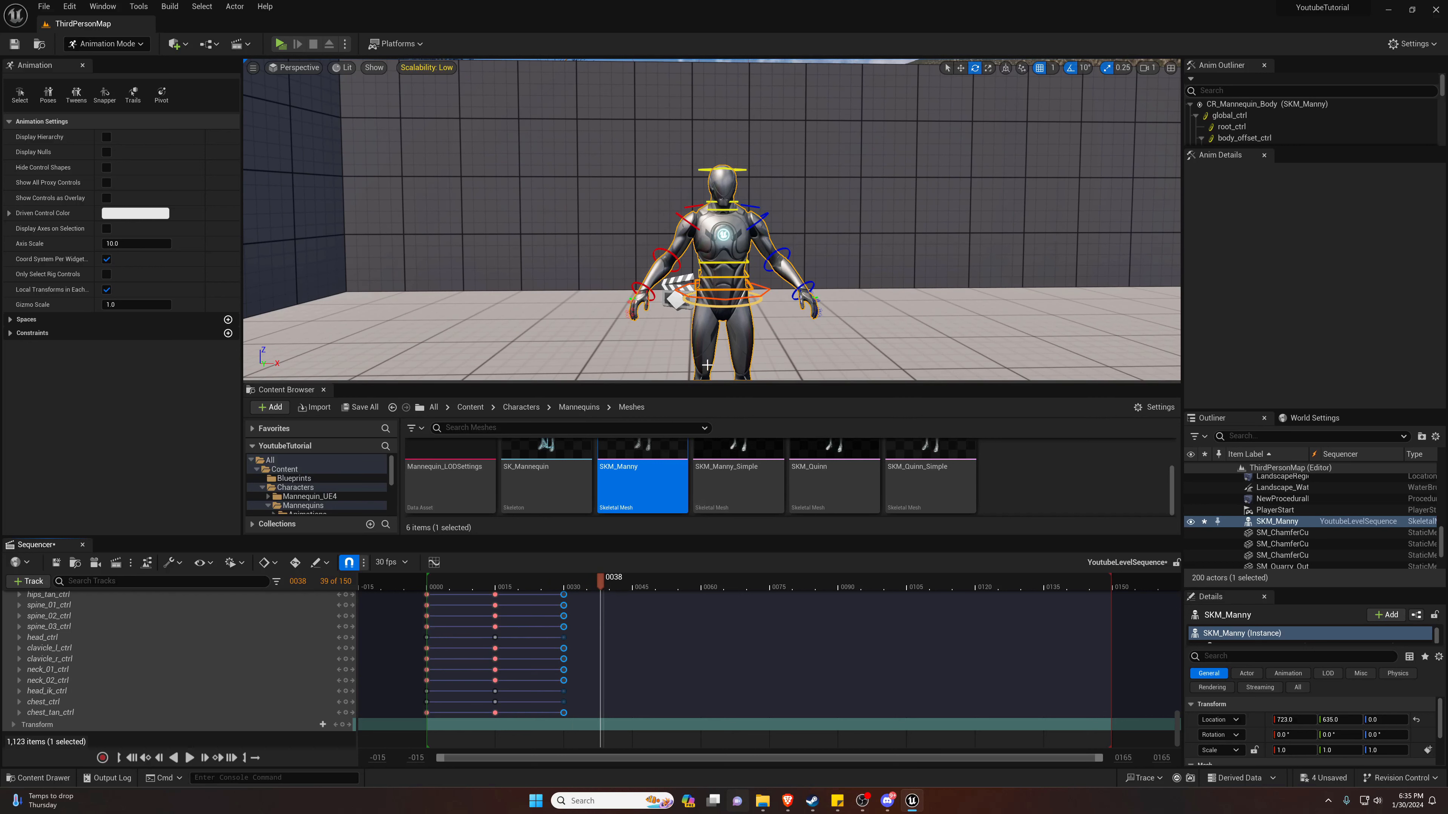
Select the mannequin's hips control and move the playhead to frame 45.
scroll(555, 641, "up", 5)
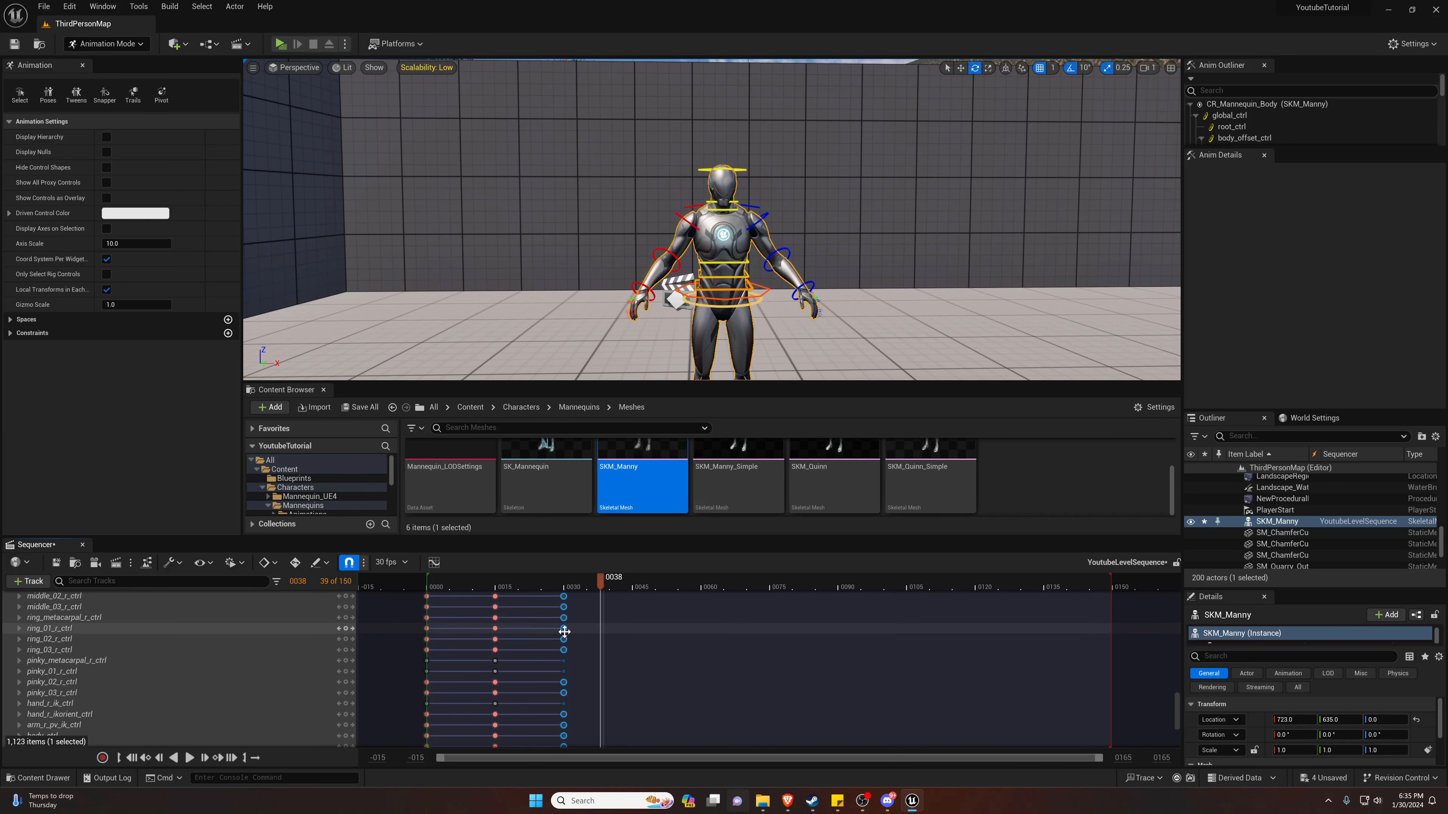
scroll(564, 630, "up", 5)
scroll(564, 630, "up", 5)
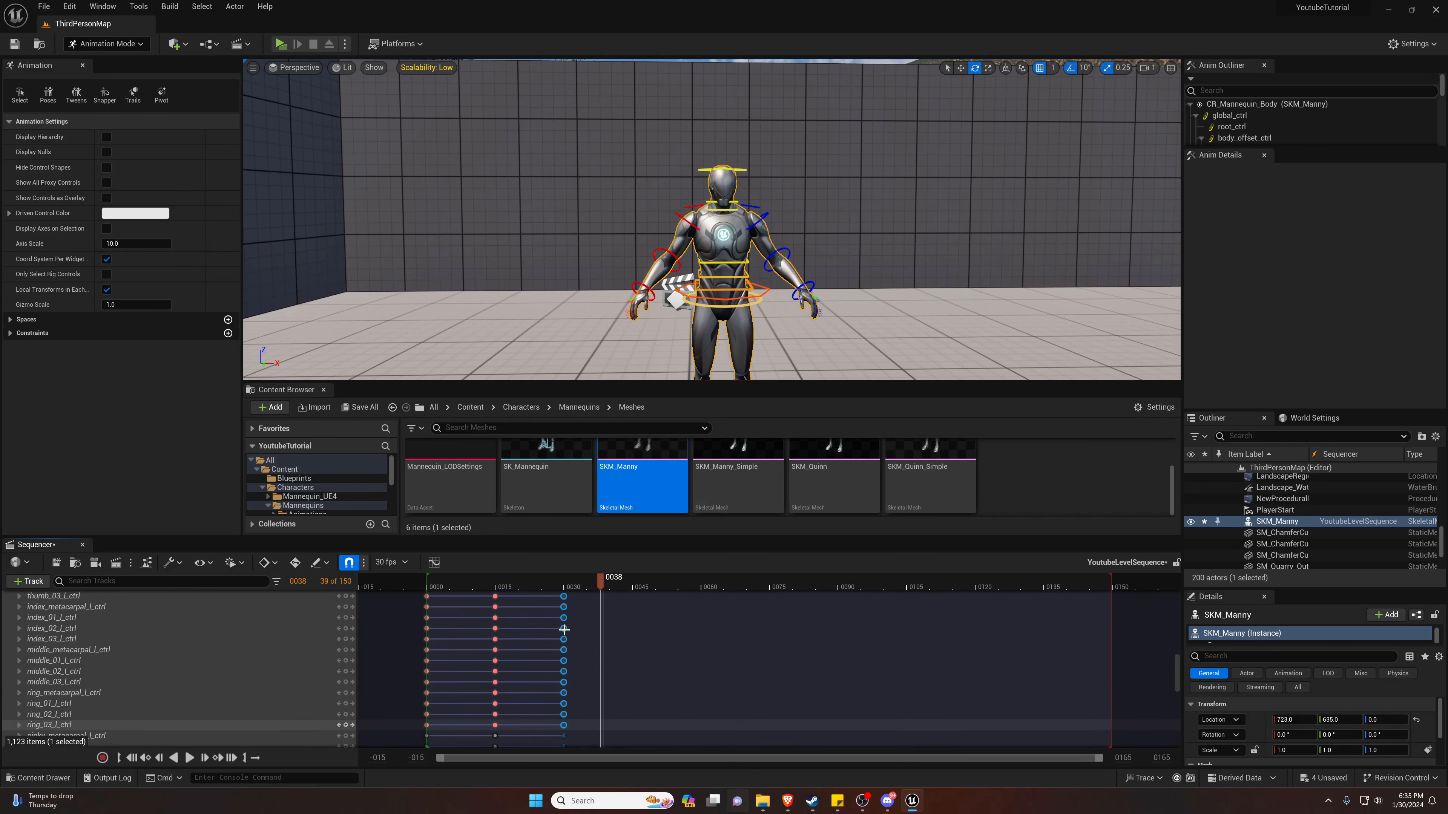
scroll(703, 285, "up", 4)
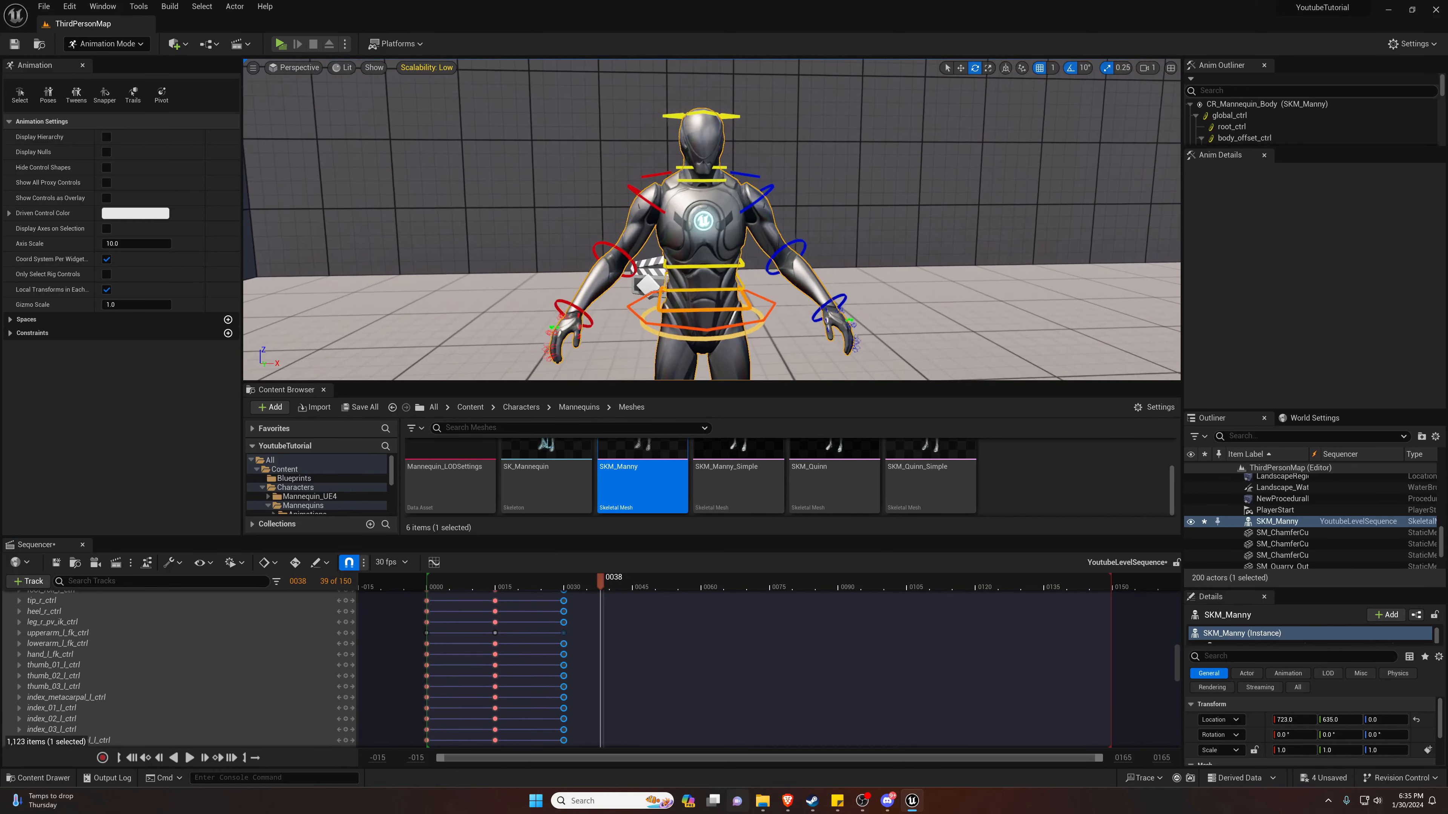
left_click(701, 279)
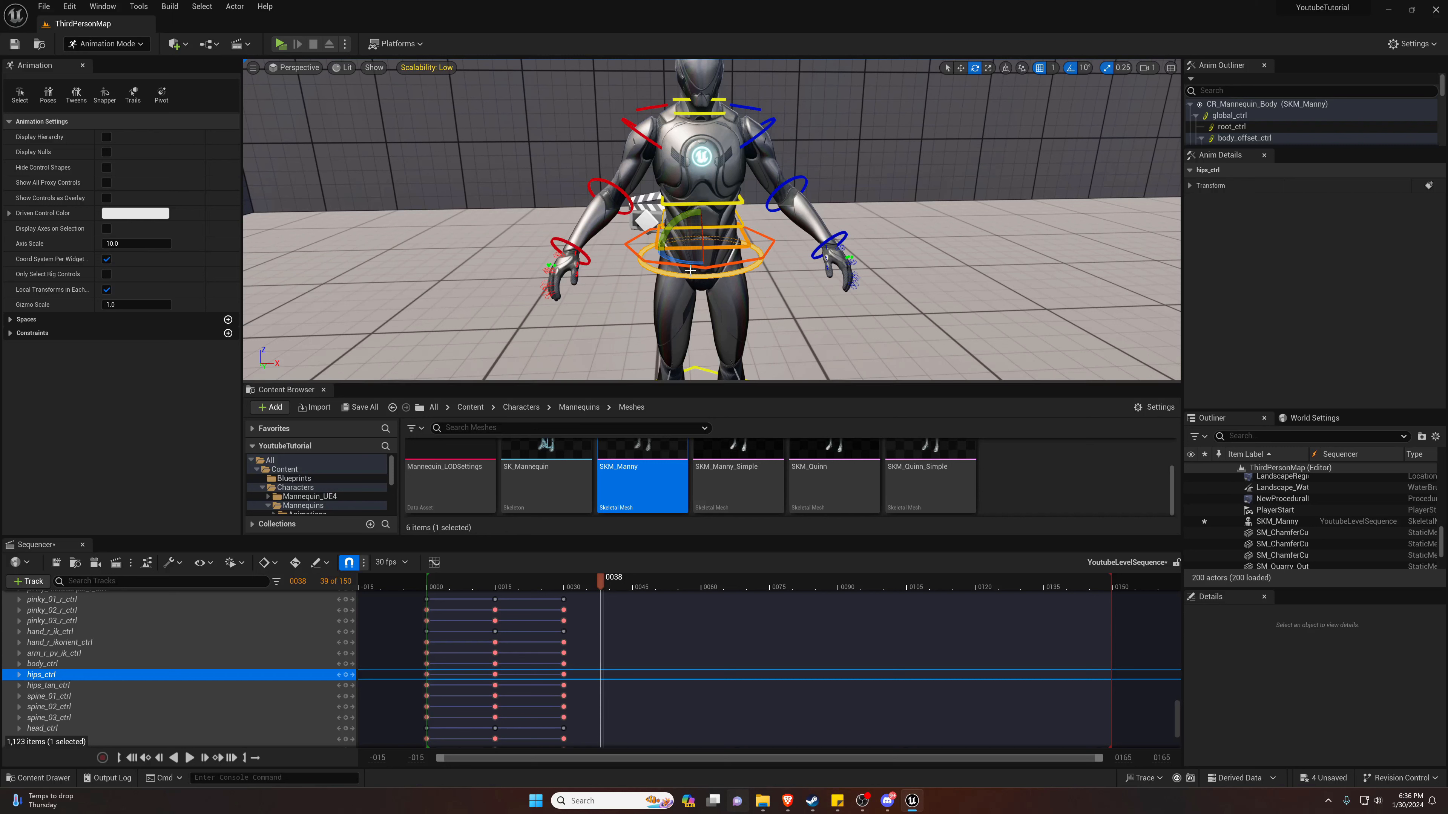
mouse_move(598, 588)
left_mouse_down()
mouse_move(517, 589)
mouse_move(602, 597)
left_mouse_up()
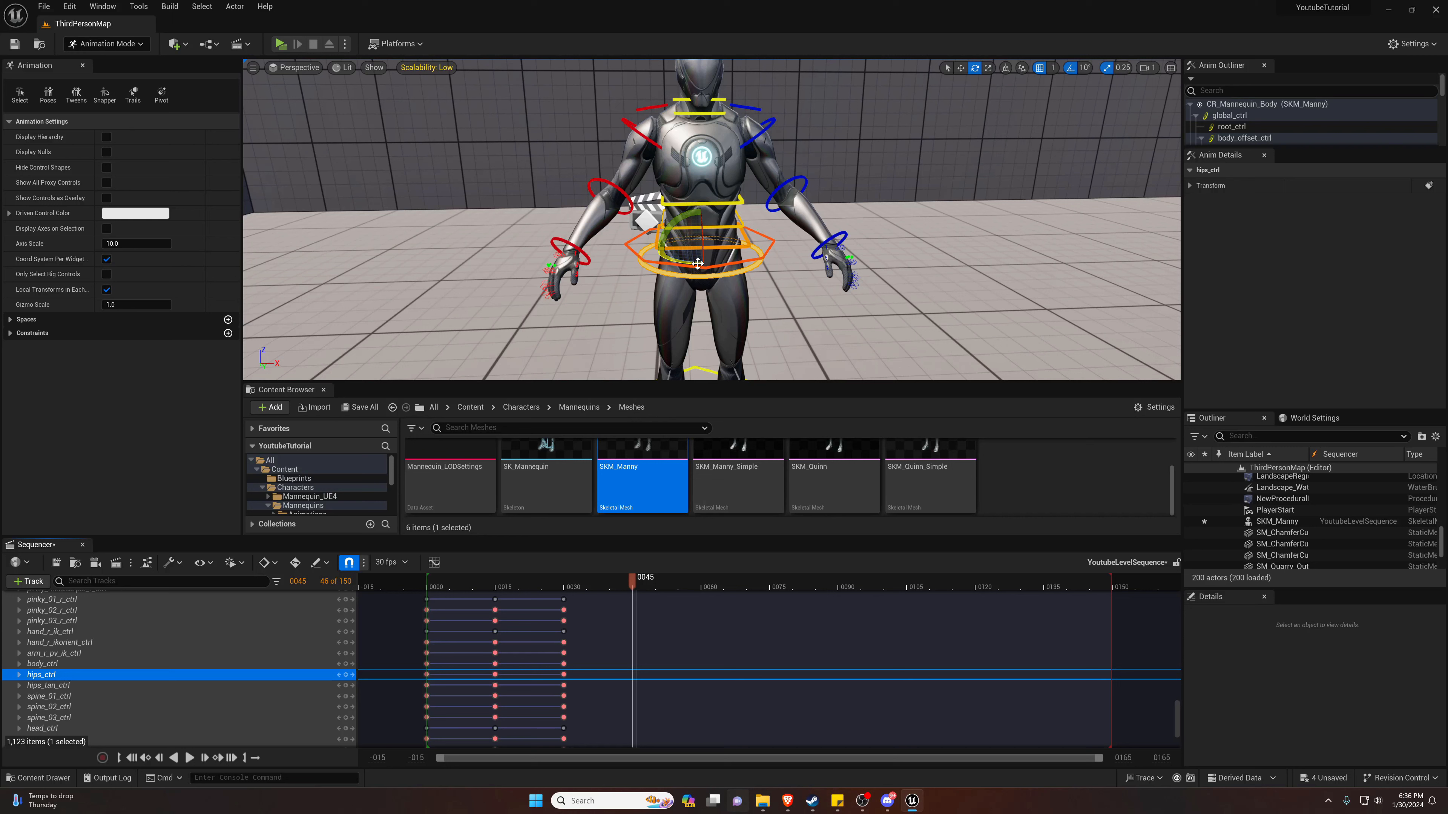
mouse_move(696, 268)
left_mouse_down()
mouse_move(741, 269)
mouse_move(699, 269)
left_mouse_up()
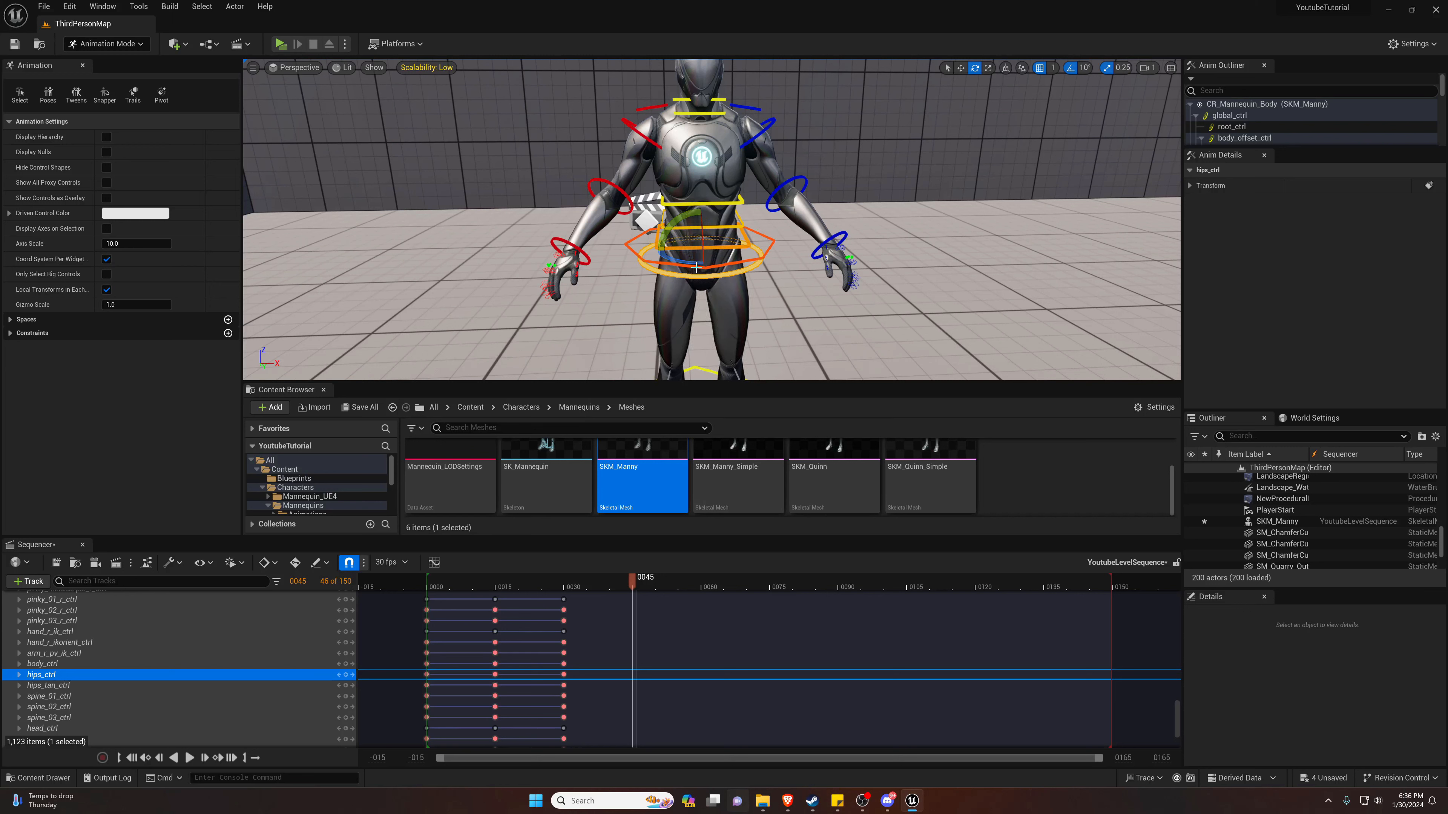